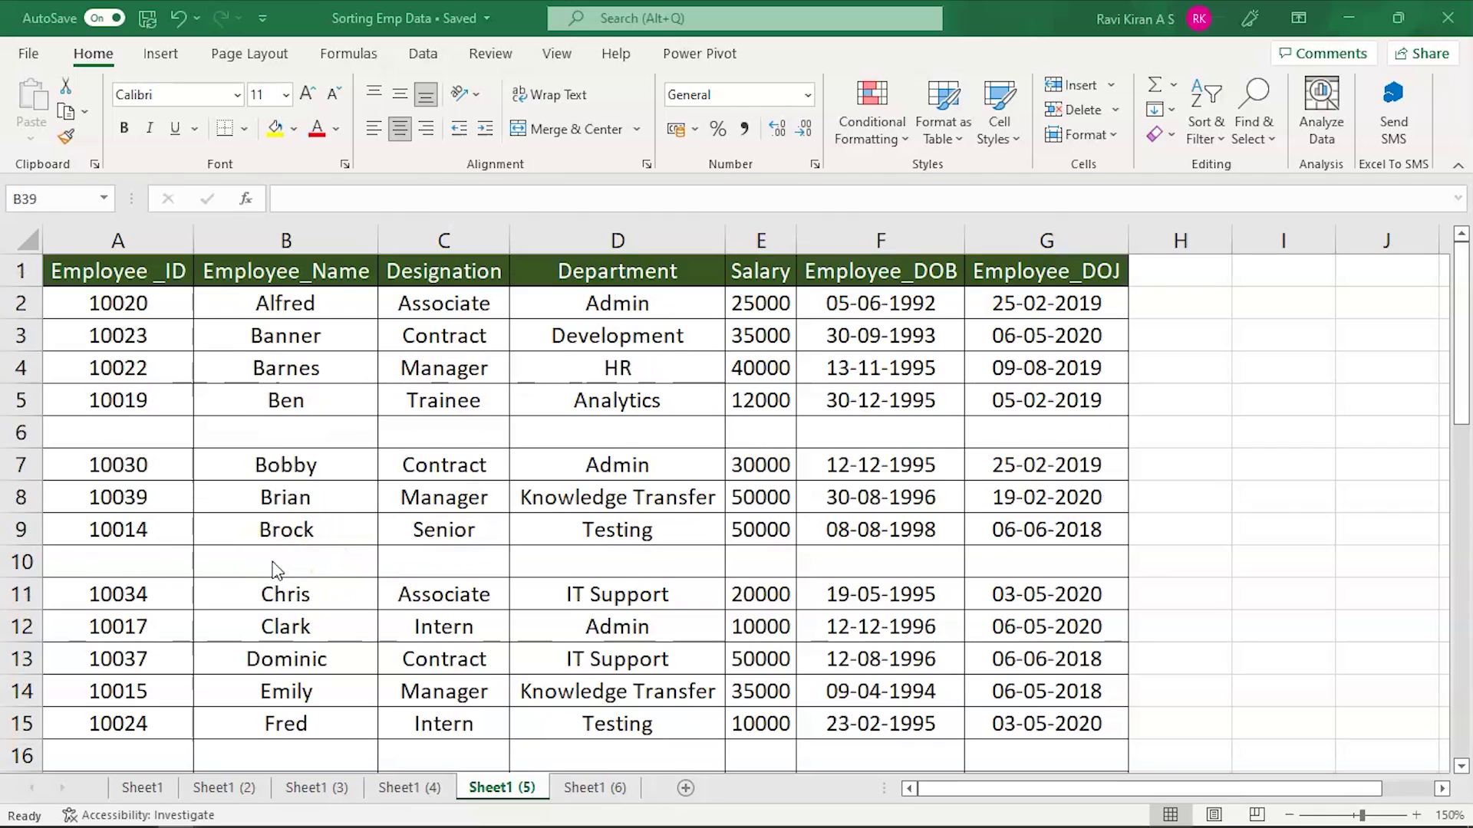
# Delete the empty row 6 from the employee table
pyautogui.scroll(-2, 548, 497)
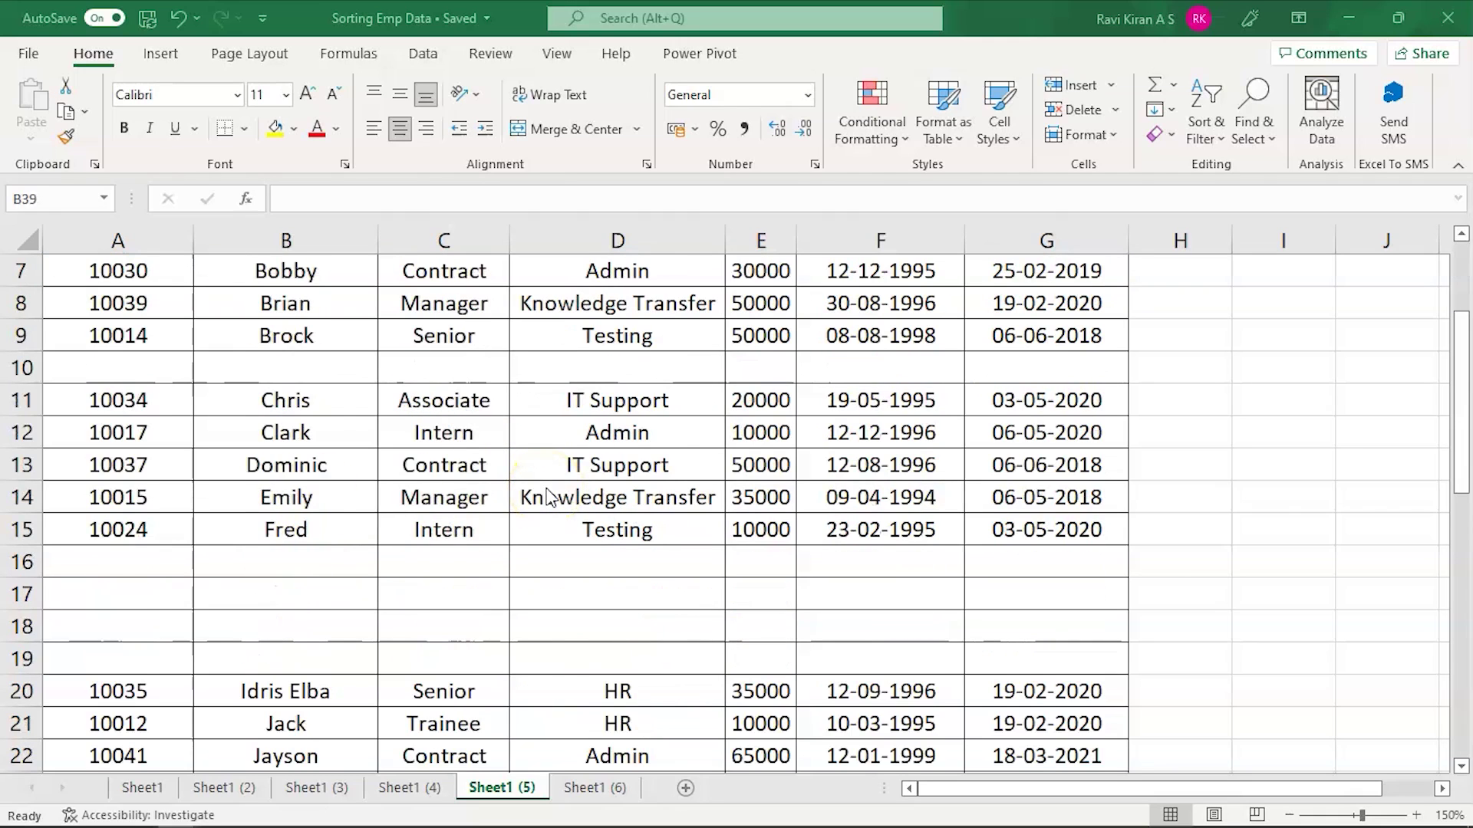
pyautogui.scroll(-3, 548, 498)
pyautogui.scroll(-2, 549, 497)
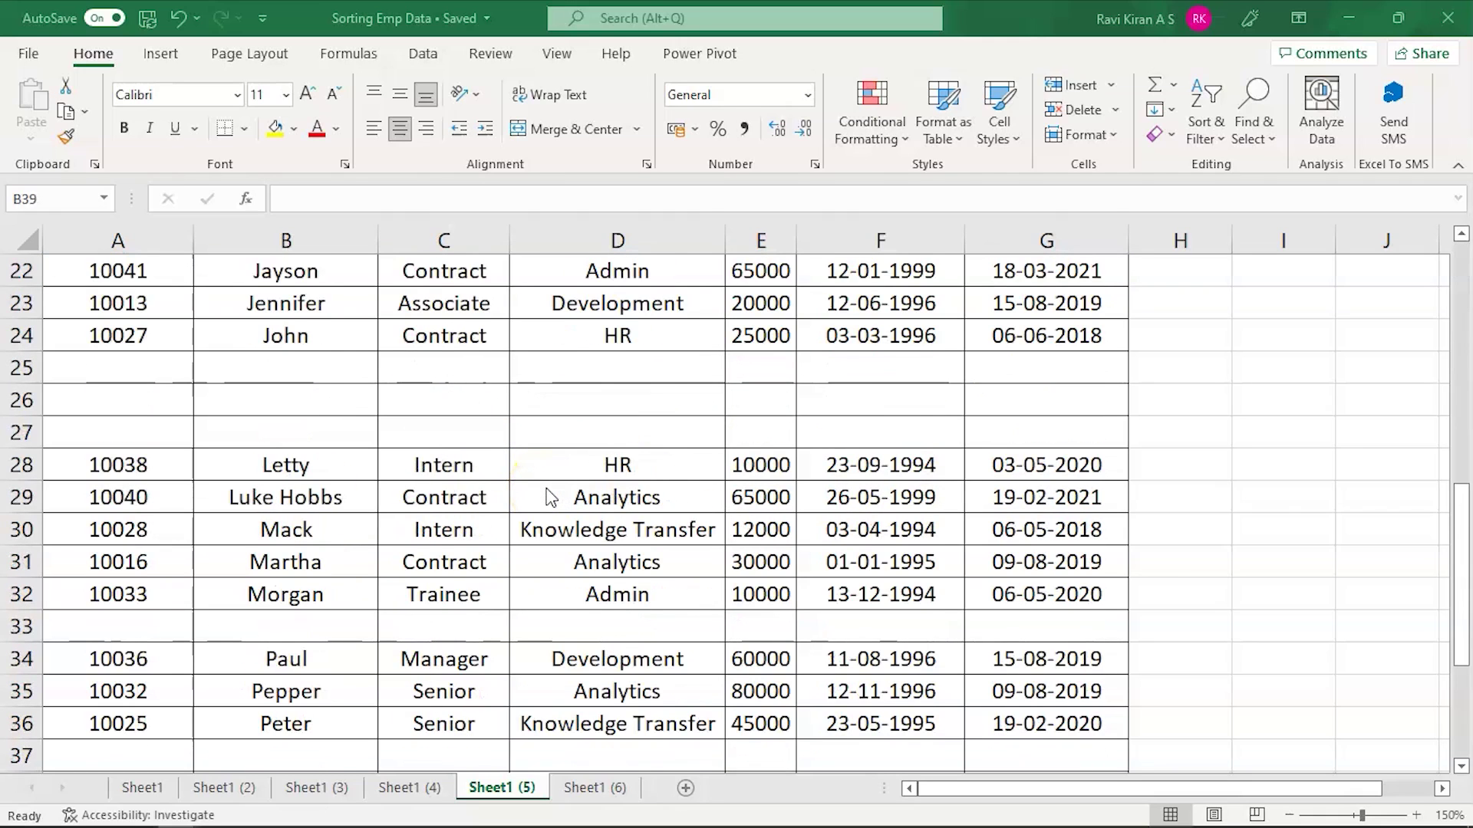
pyautogui.scroll(-4, 549, 497)
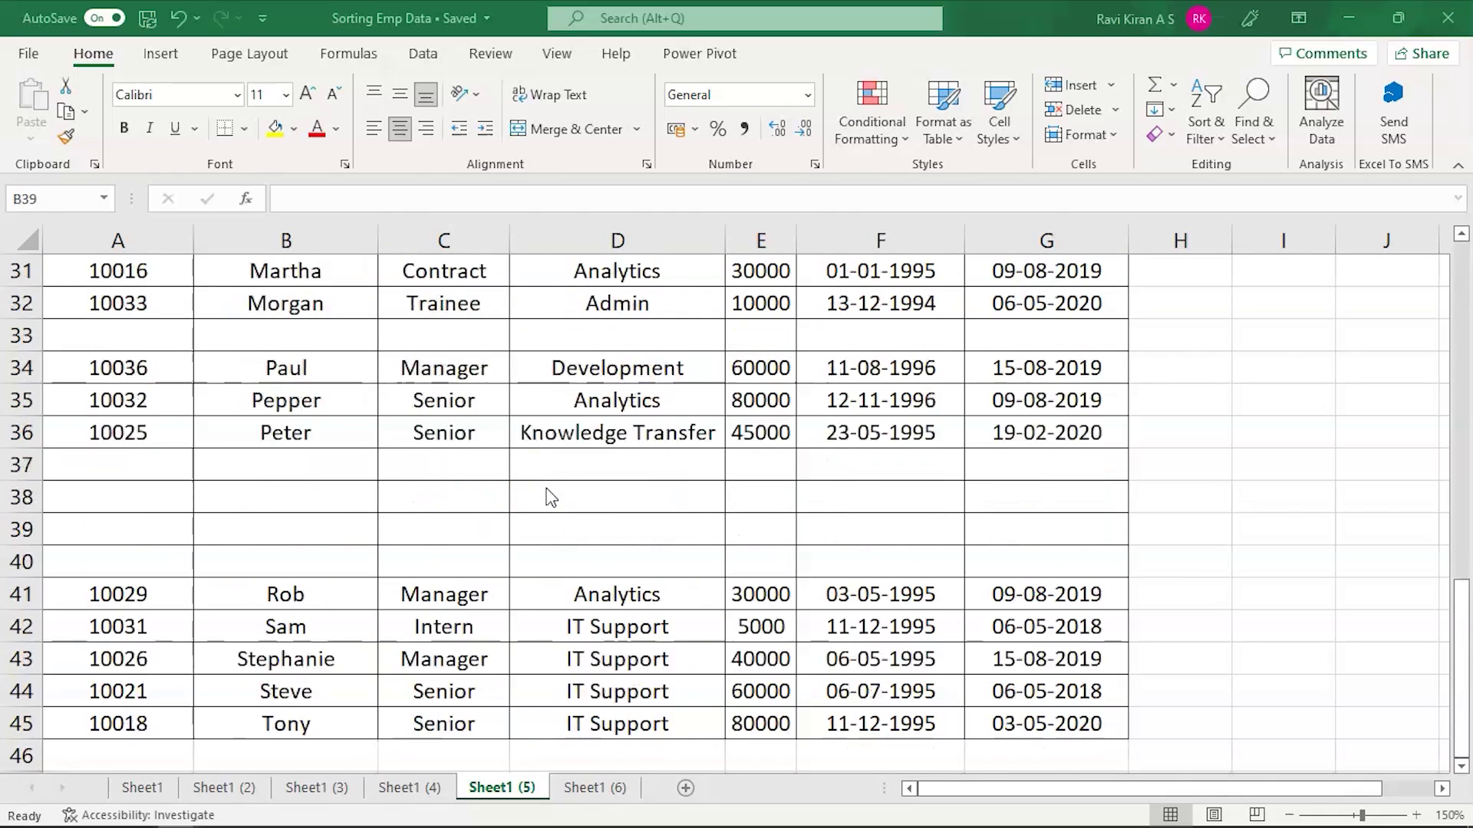
pyautogui.scroll(1, 612, 722)
pyautogui.scroll(10, 611, 723)
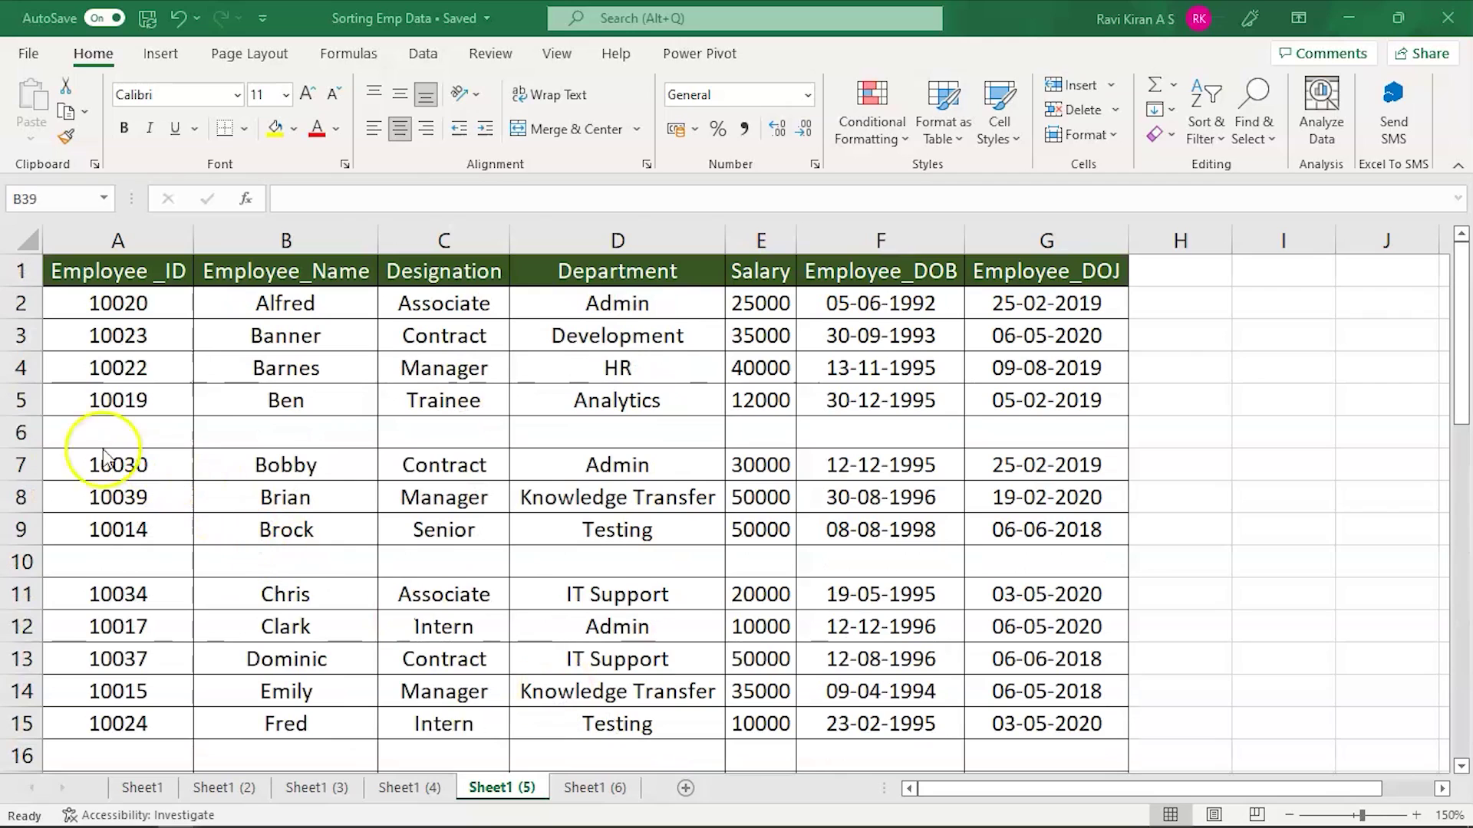
pyautogui.click(16, 425)
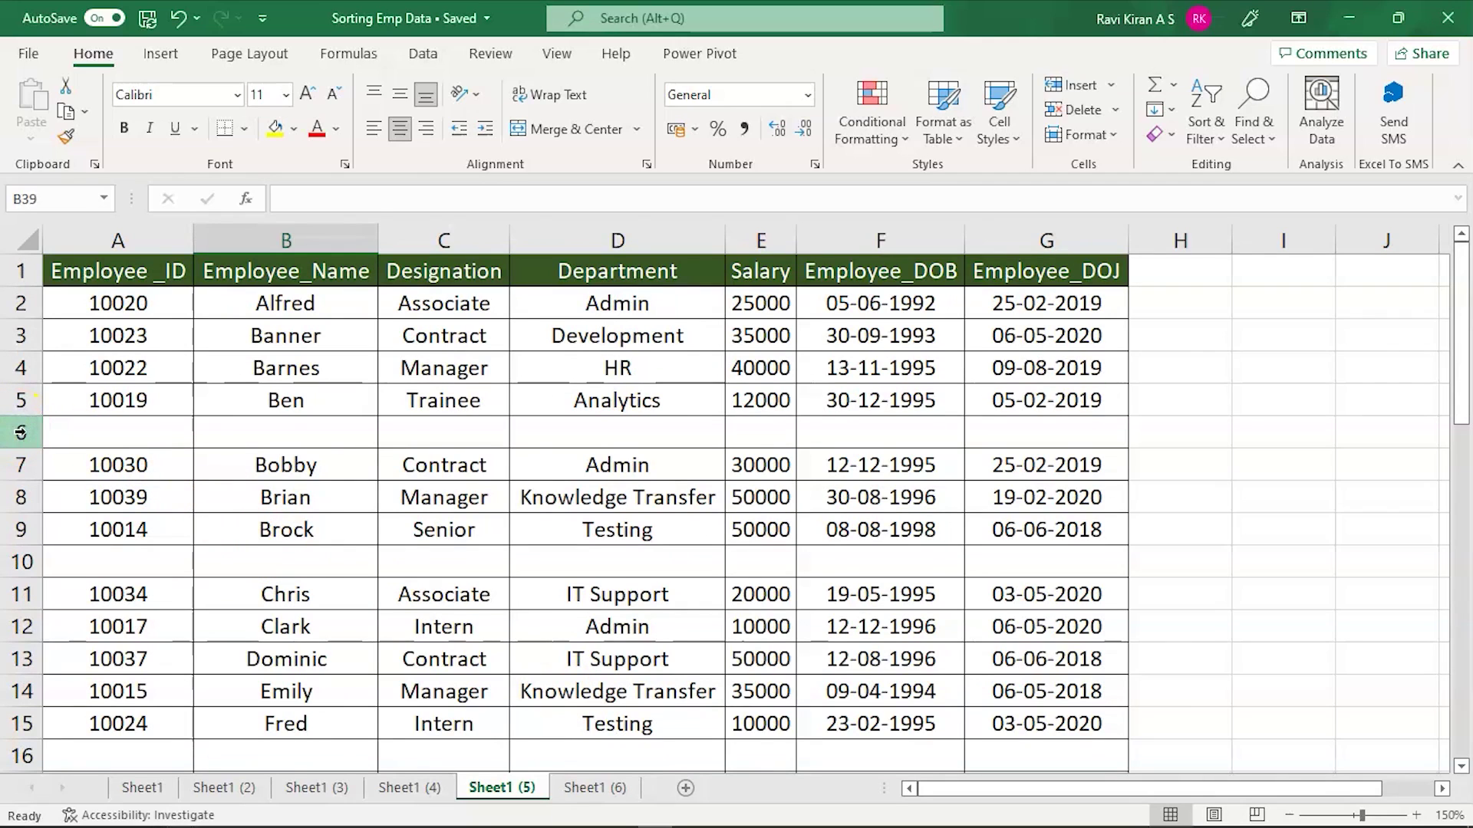
pyautogui.click(21, 432)
pyautogui.rightClick(21, 433)
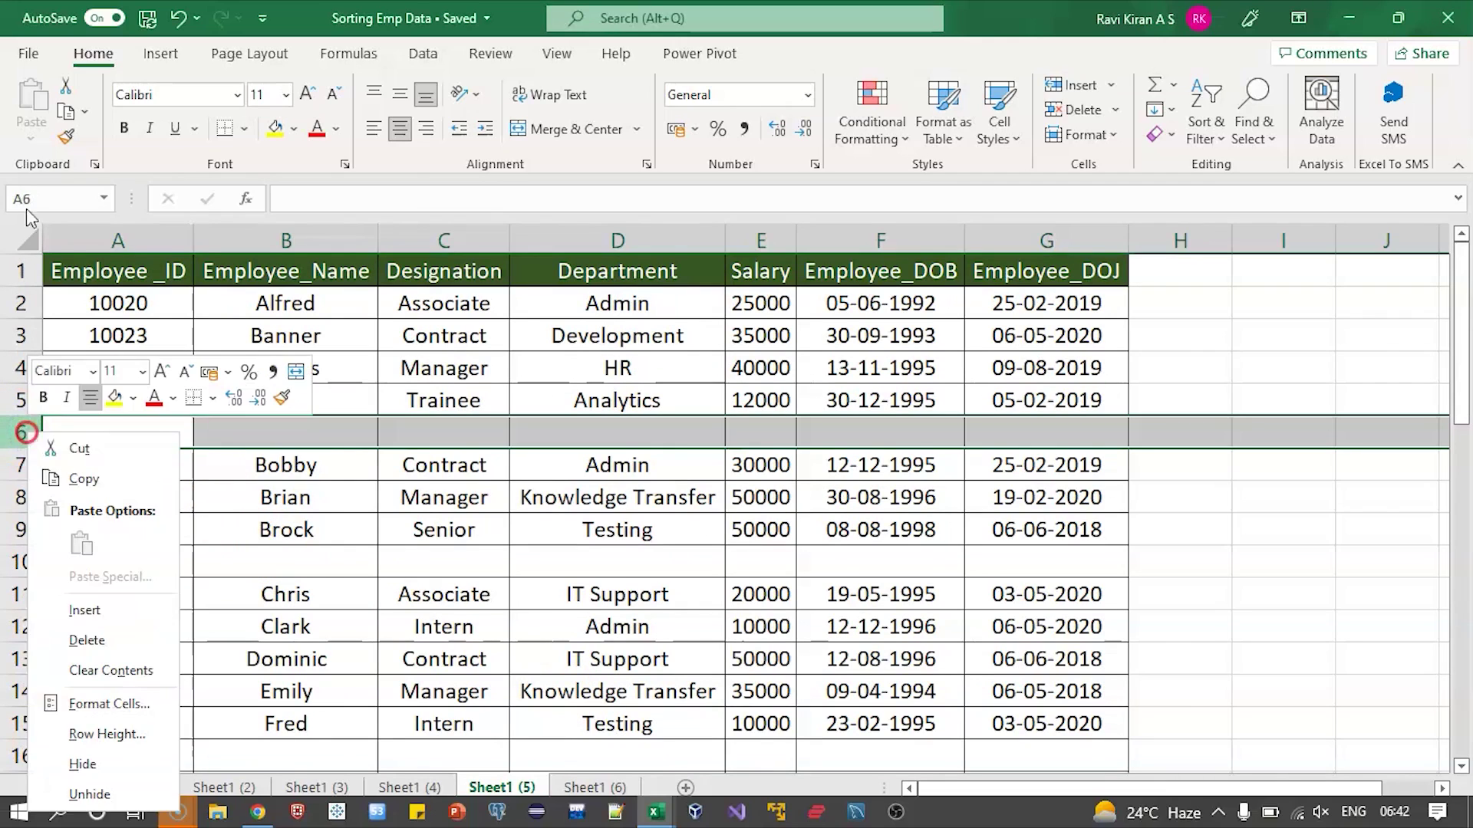
pyautogui.click(69, 641)
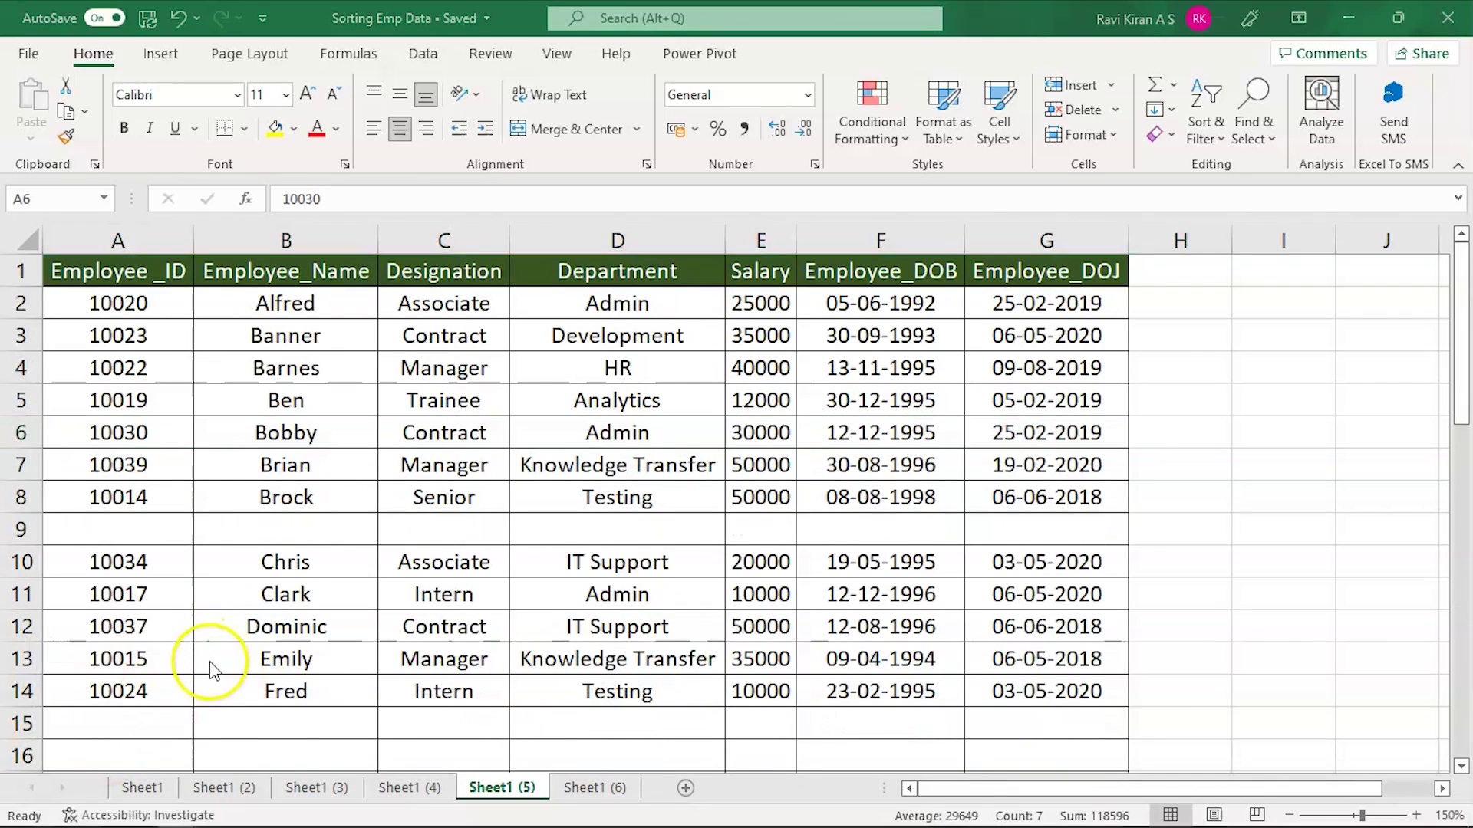
# Select the blank rows 15–18 by their row headers, then clear the selection
pyautogui.scroll(-2, 209, 661)
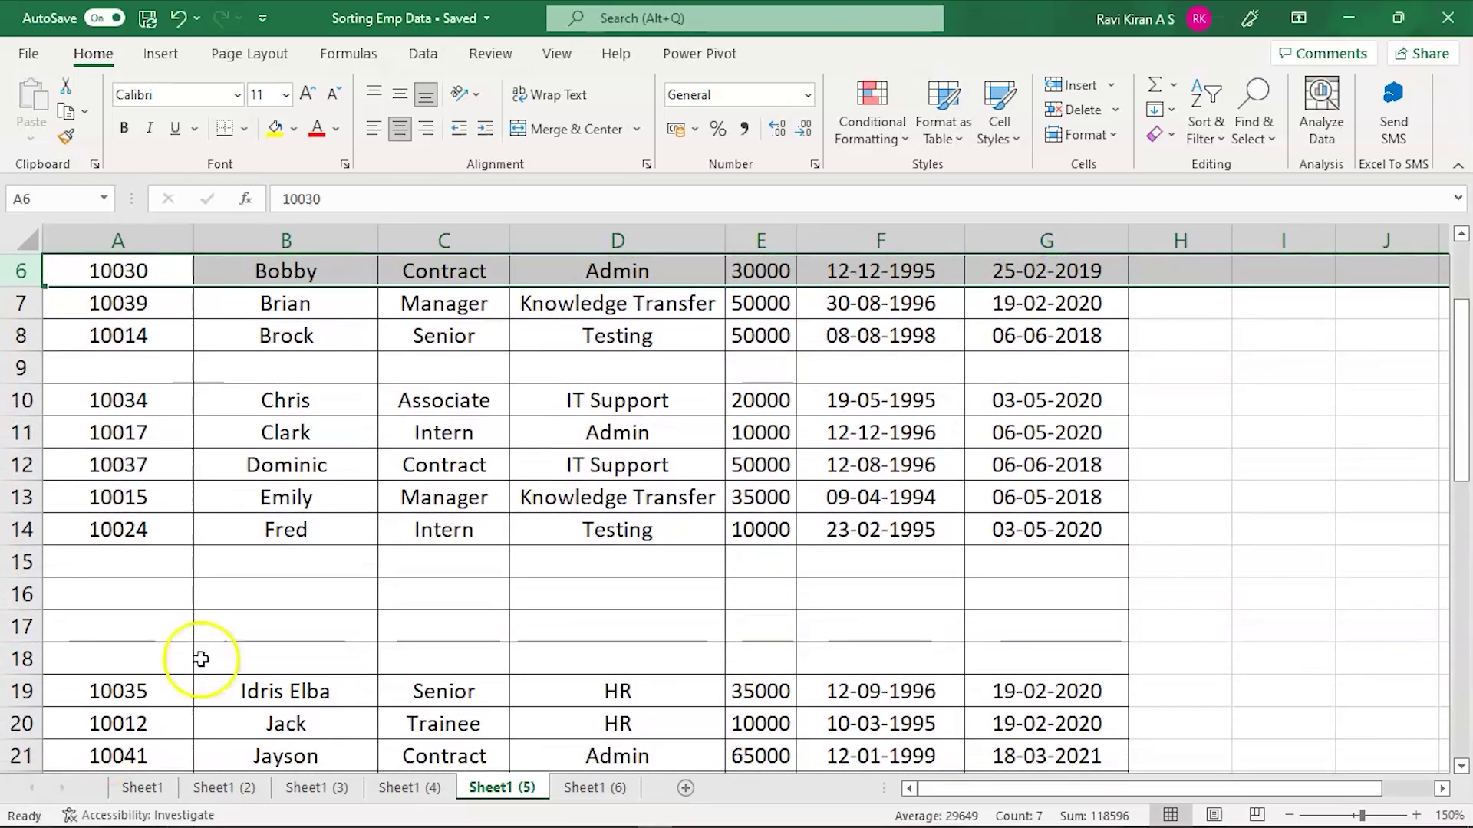
pyautogui.moveTo(16, 564); pyautogui.dragTo(17, 625)
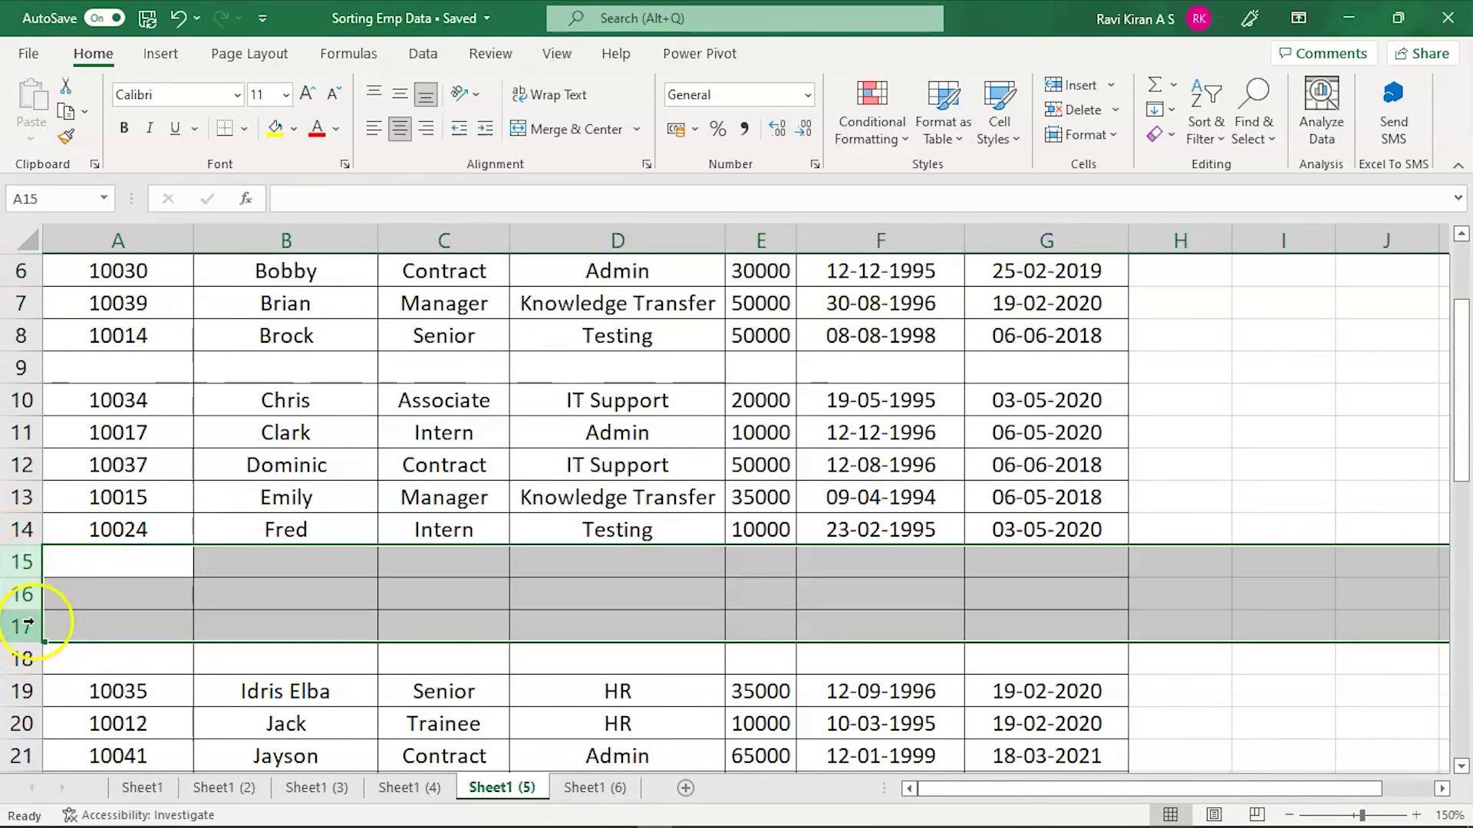
pyautogui.click(17, 512)
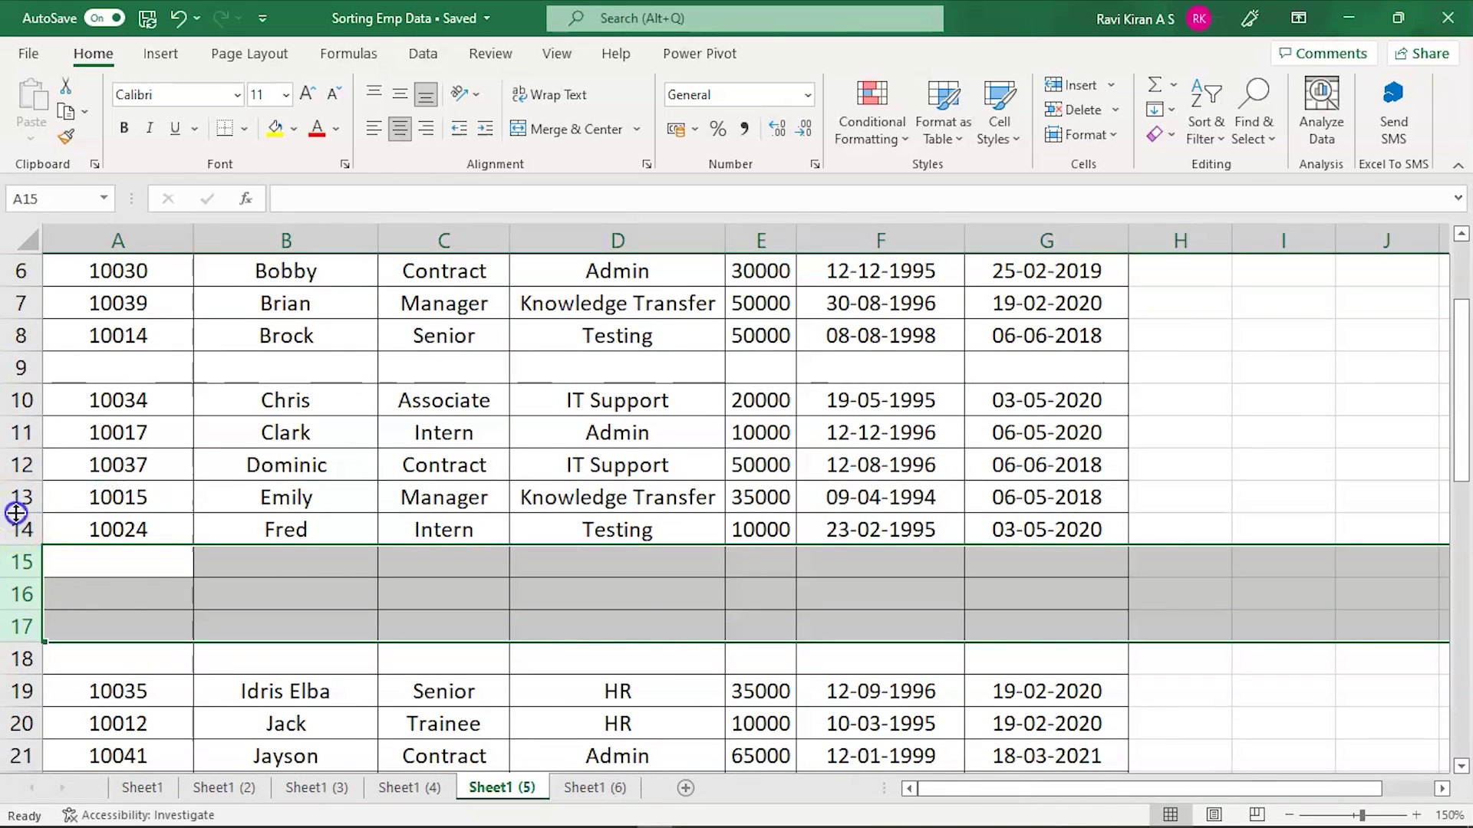
pyautogui.click(107, 583)
pyautogui.moveTo(66, 544); pyautogui.dragTo(69, 652)
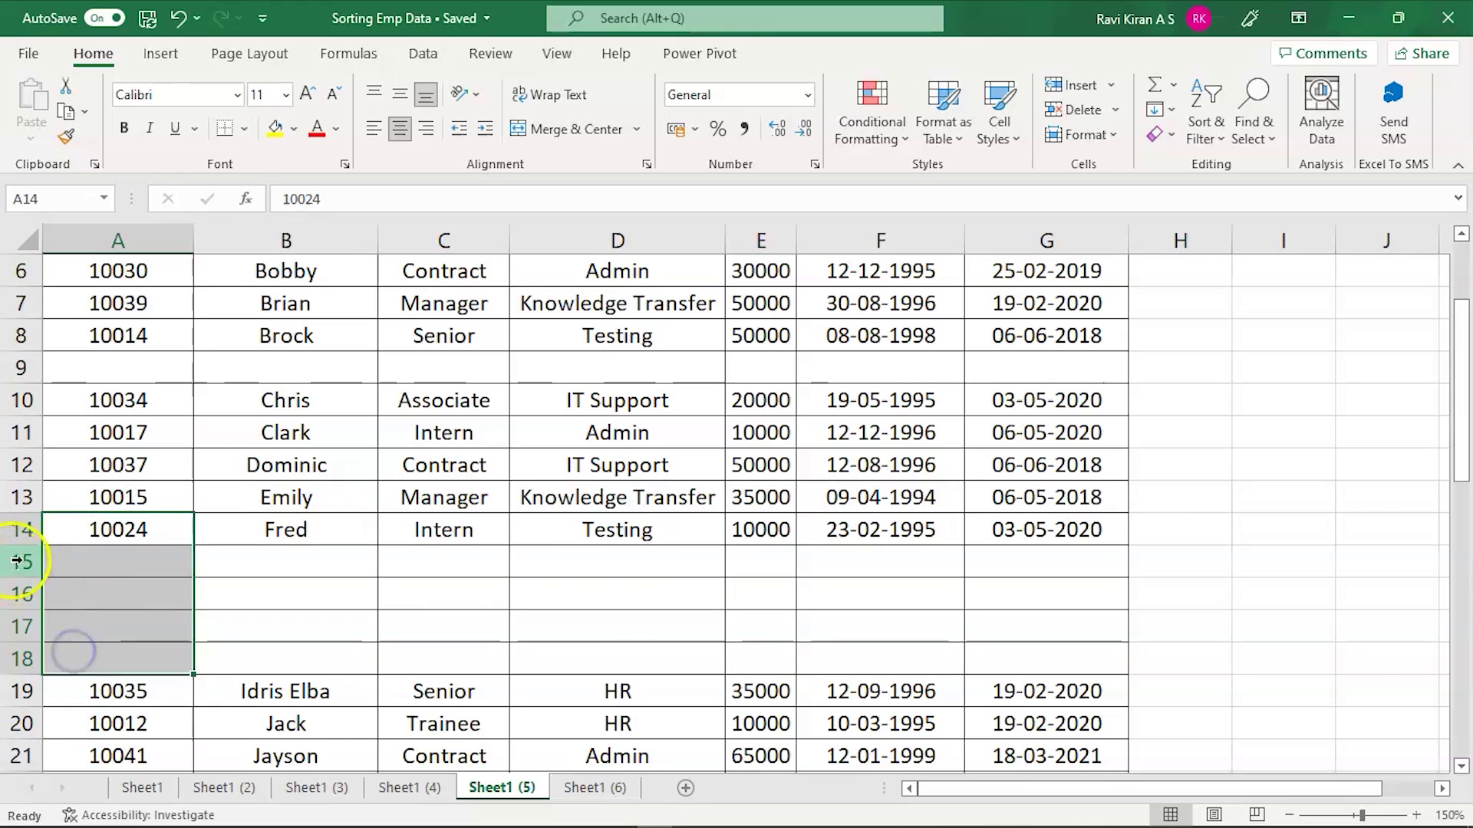
pyautogui.moveTo(17, 554); pyautogui.dragTo(13, 682)
pyautogui.click(96, 614)
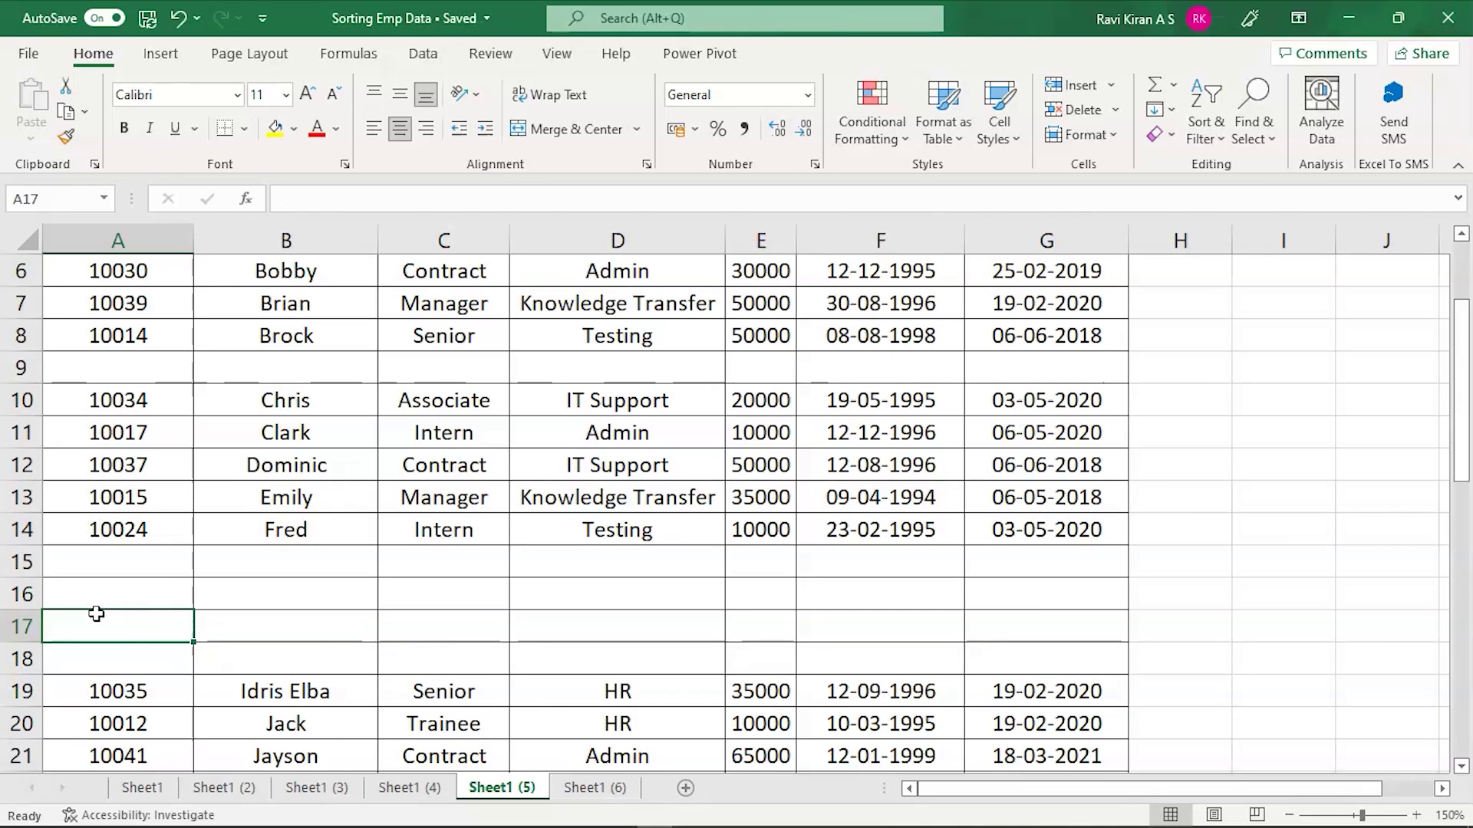
# Select every blank cell in the table with Go To Special > Blanks
pyautogui.scroll(2, 126, 577)
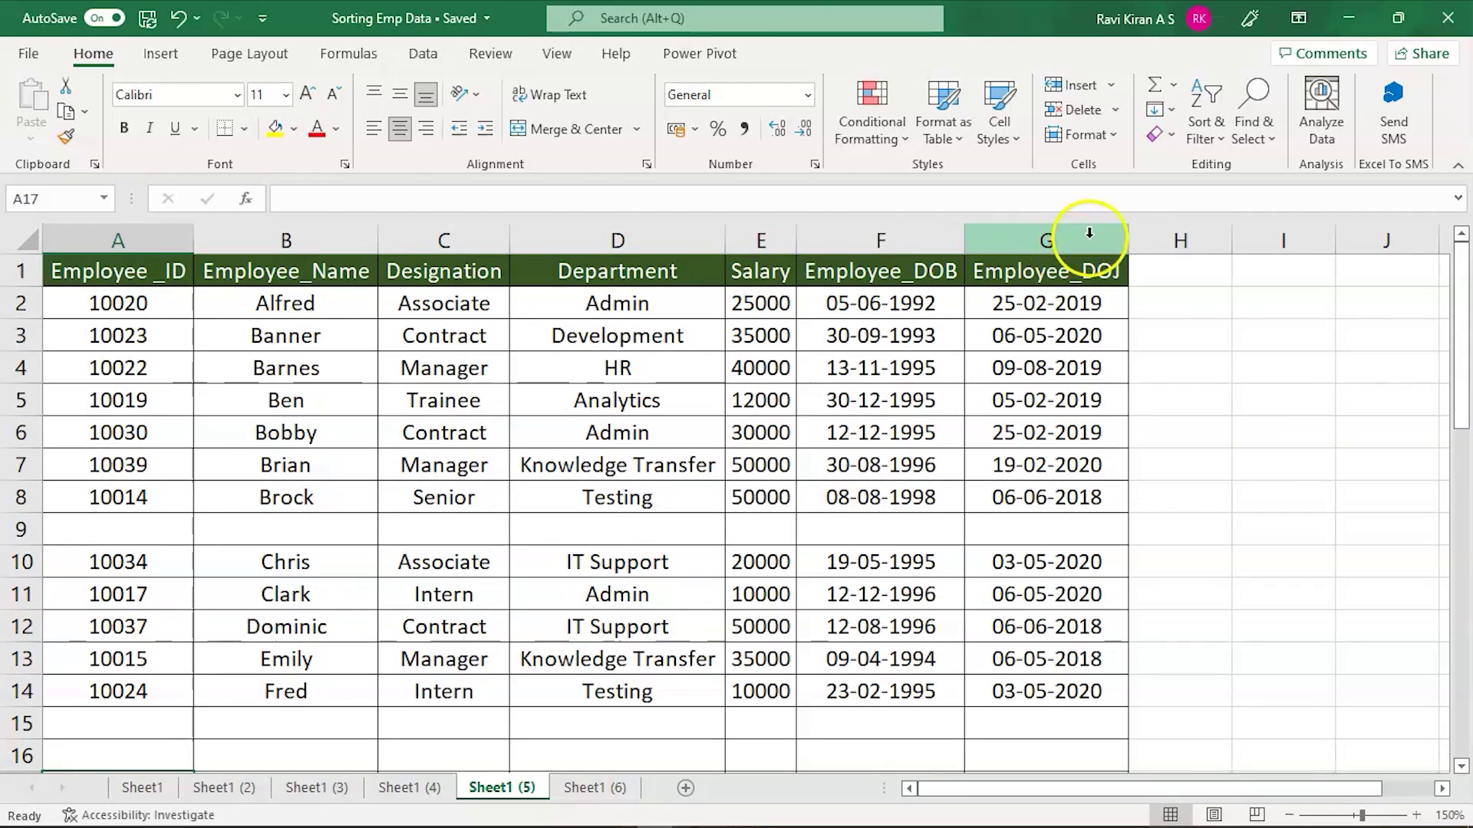
pyautogui.click(1252, 104)
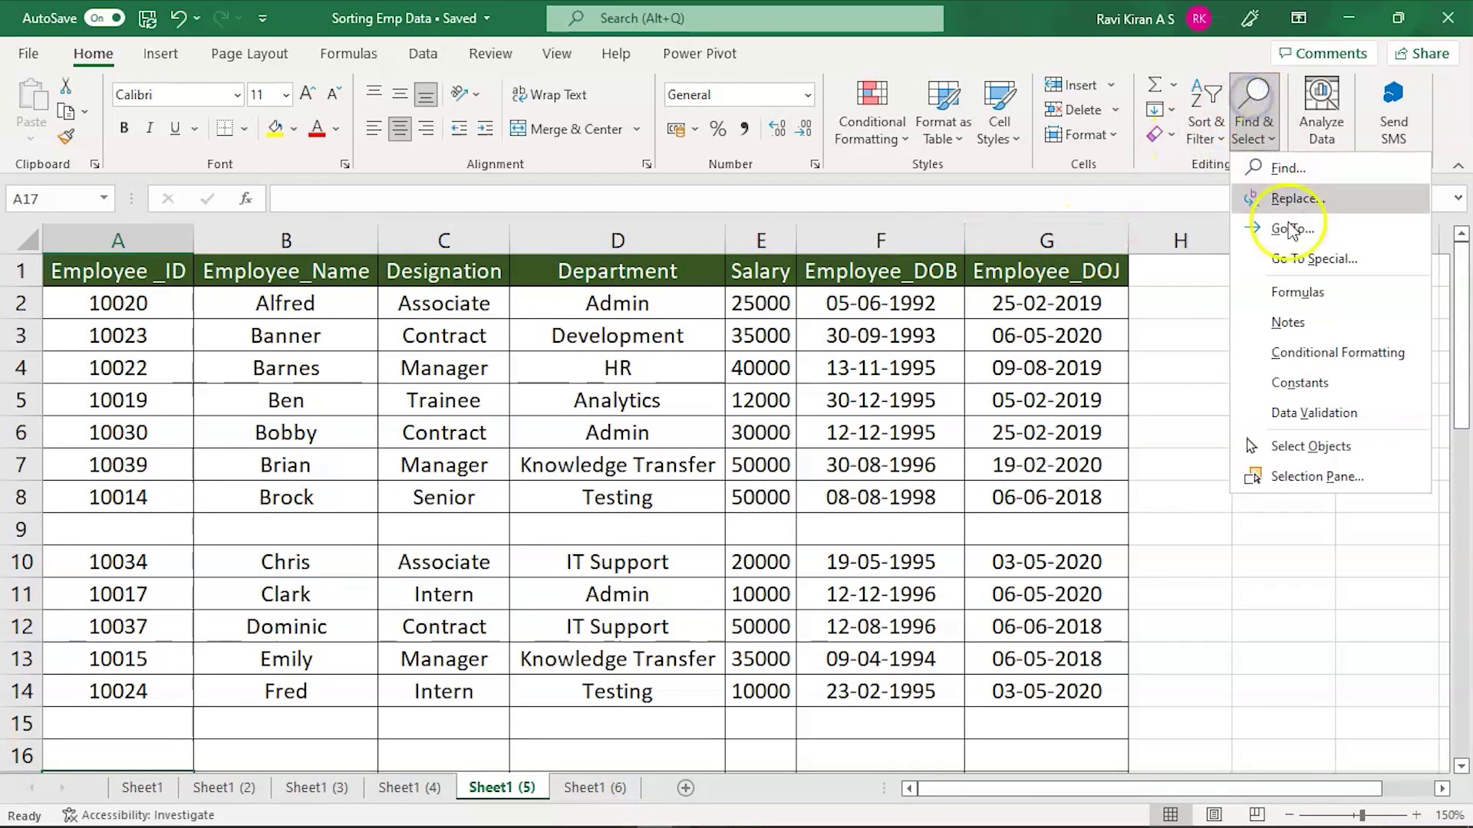
pyautogui.click(1308, 265)
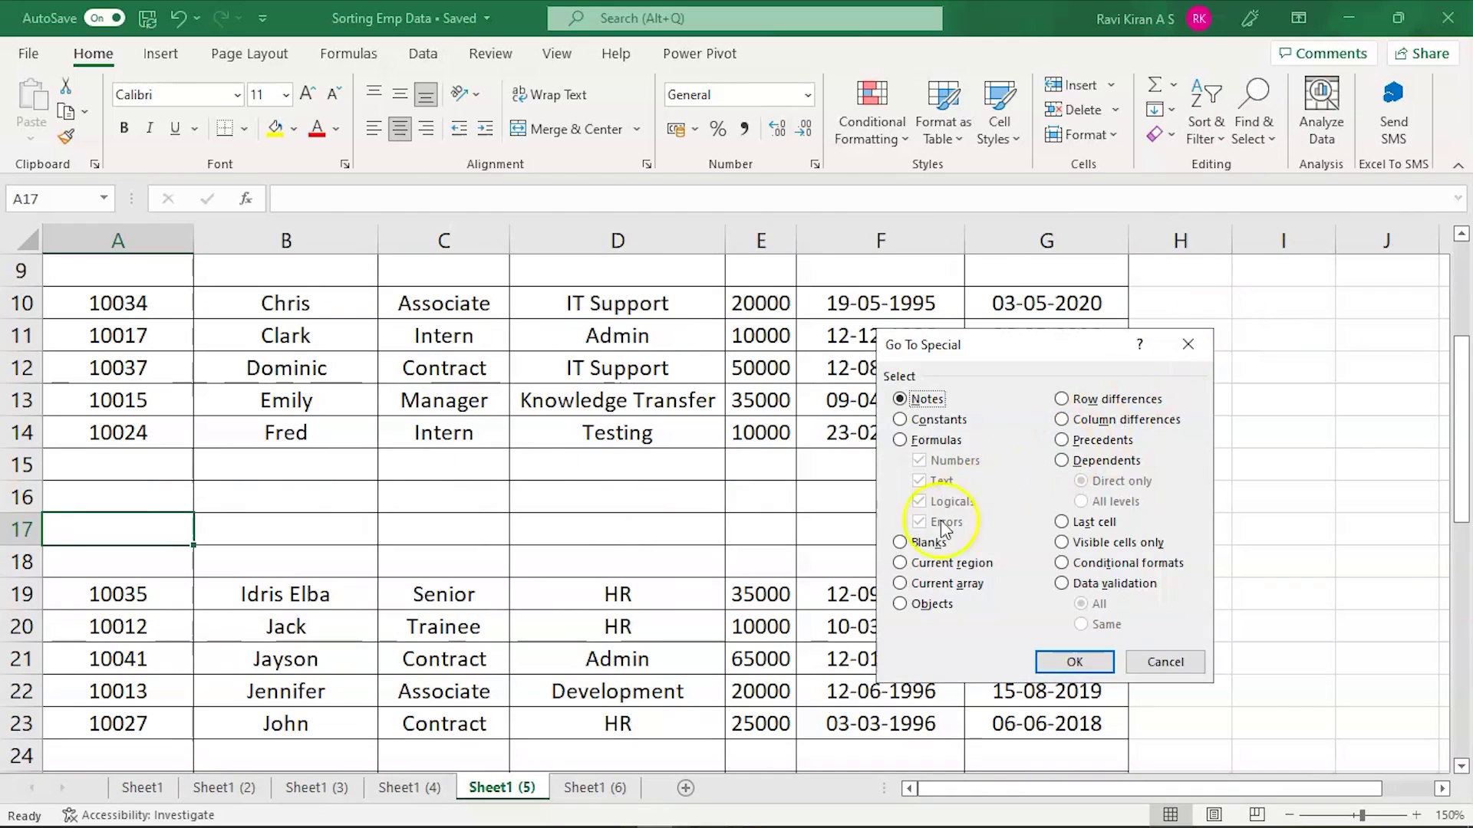
pyautogui.click(901, 543)
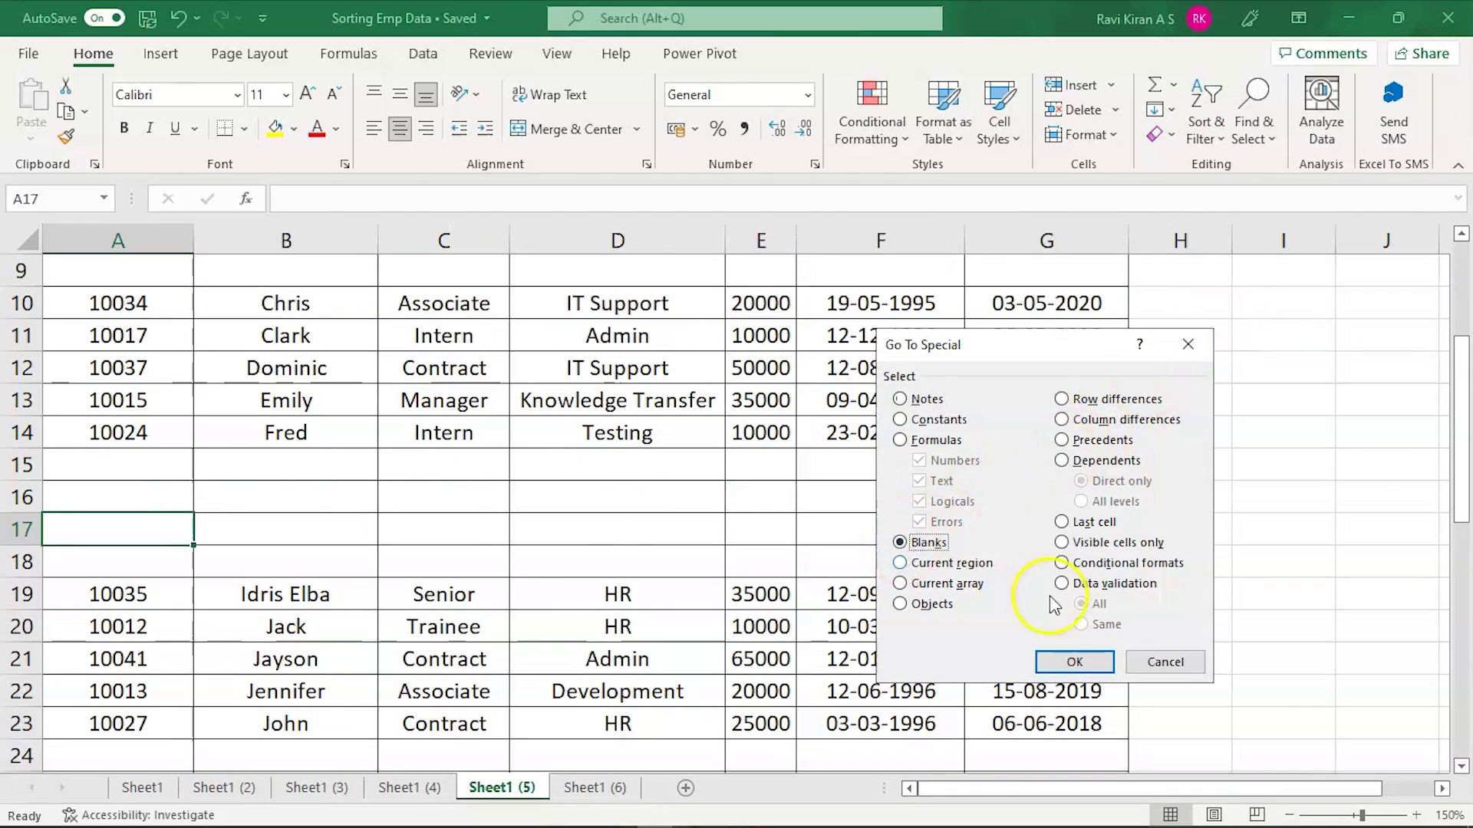
pyautogui.click(1072, 661)
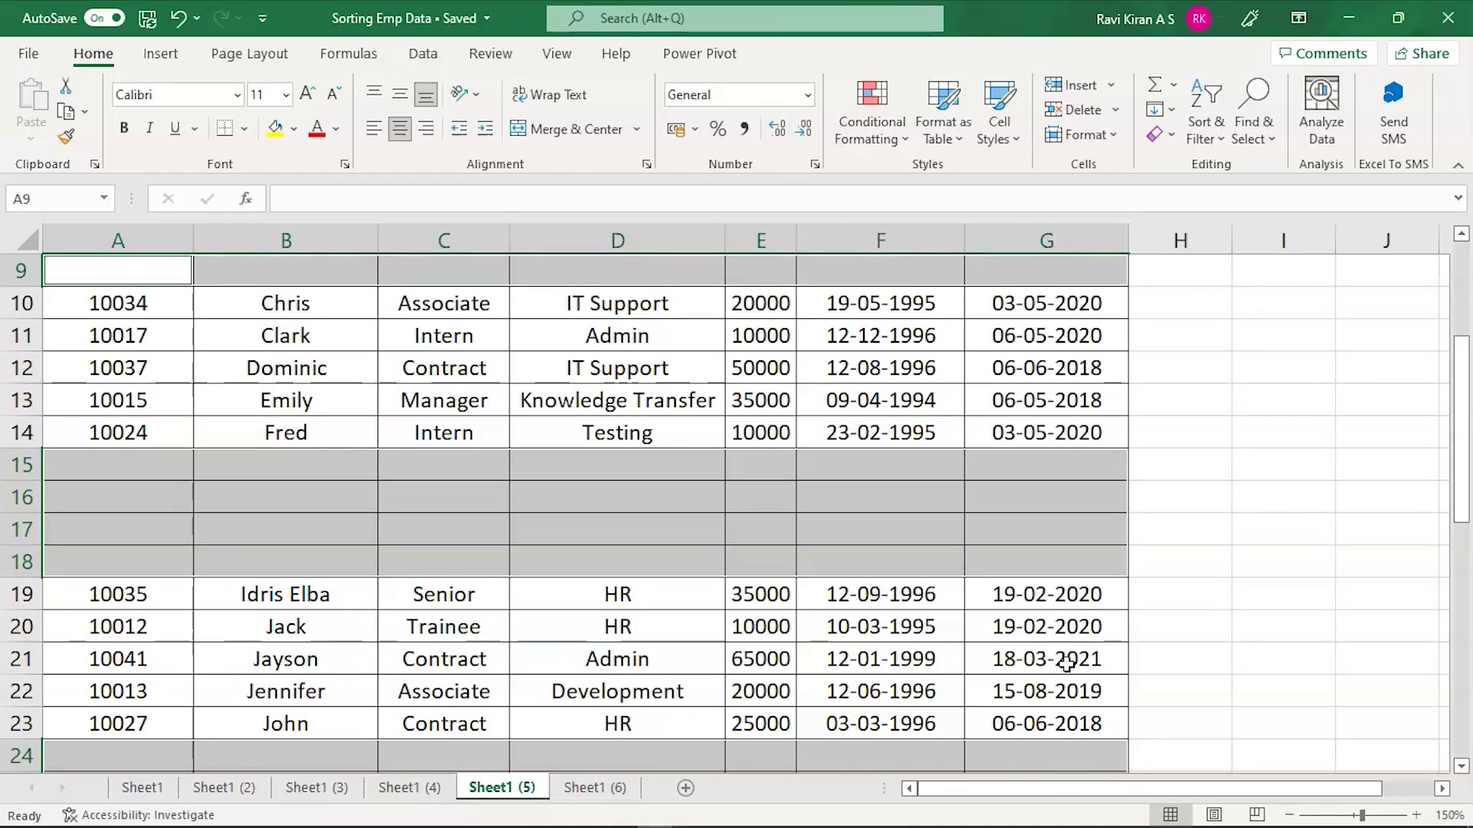
# Delete the entire rows containing the selected blank cells with Ctrl+-
pyautogui.hotkey('ctrl', '-')
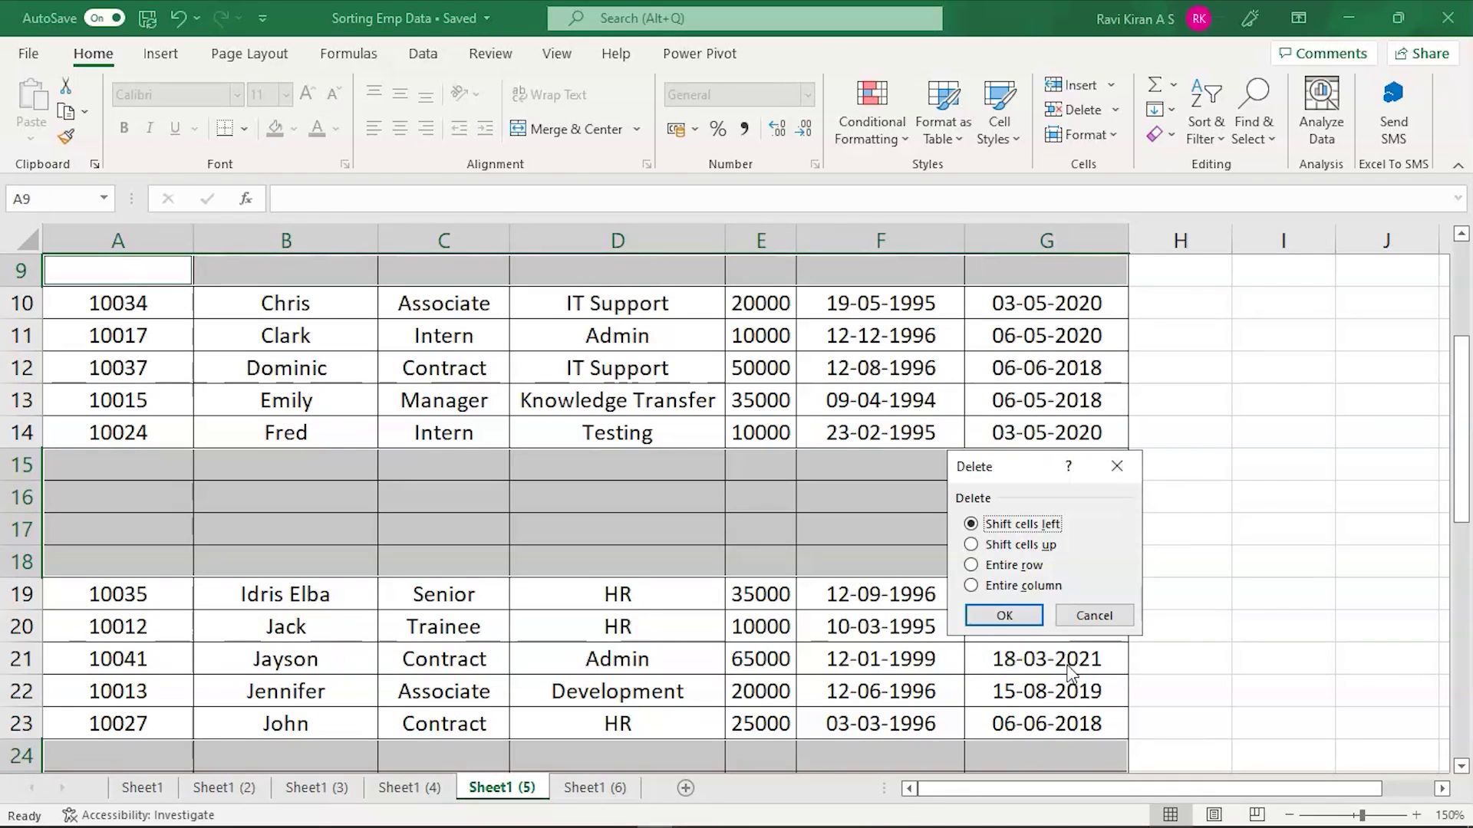
pyautogui.click(971, 567)
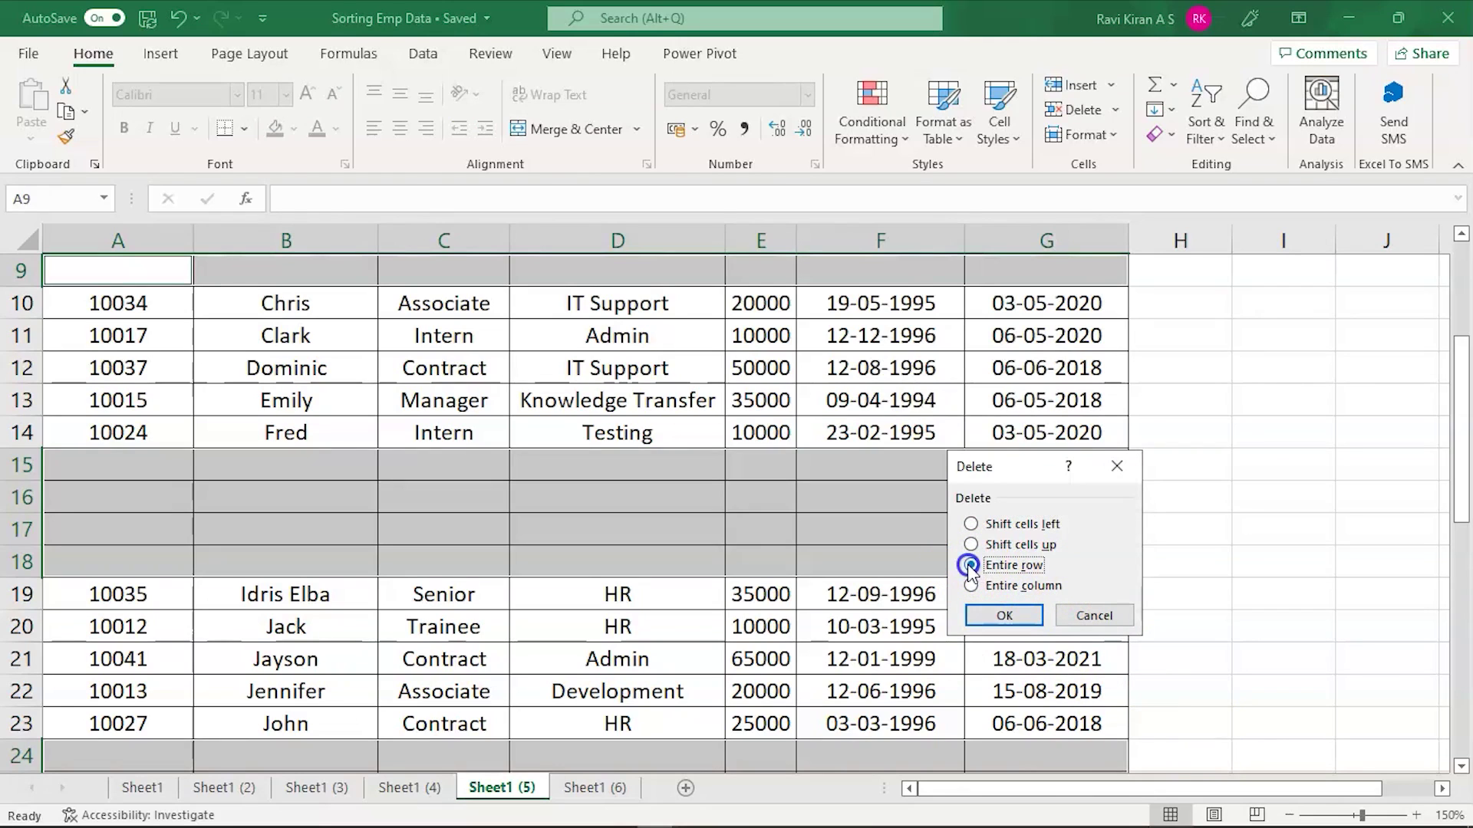
pyautogui.click(1005, 616)
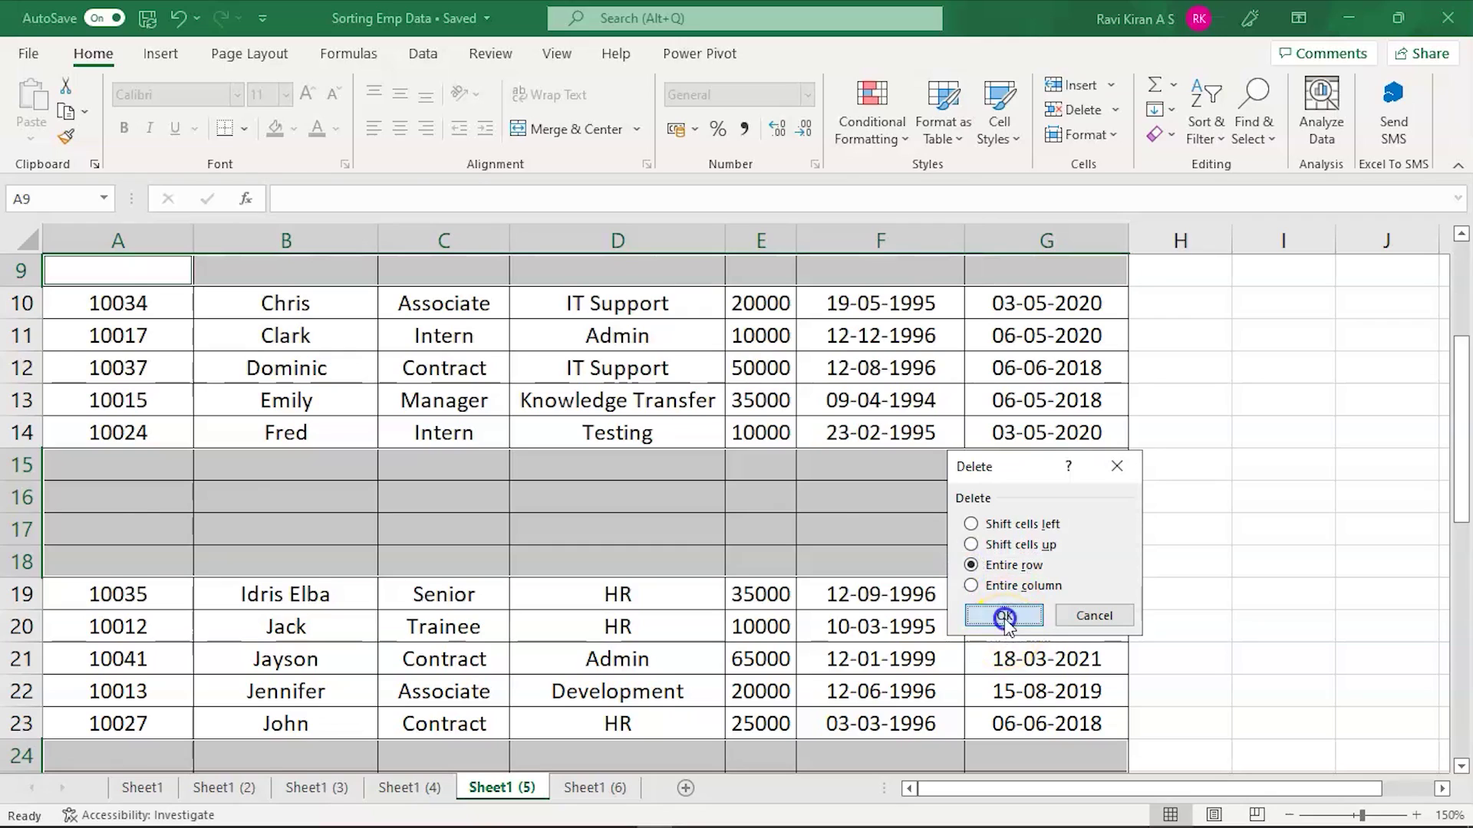
pyautogui.scroll(-6, 1005, 617)
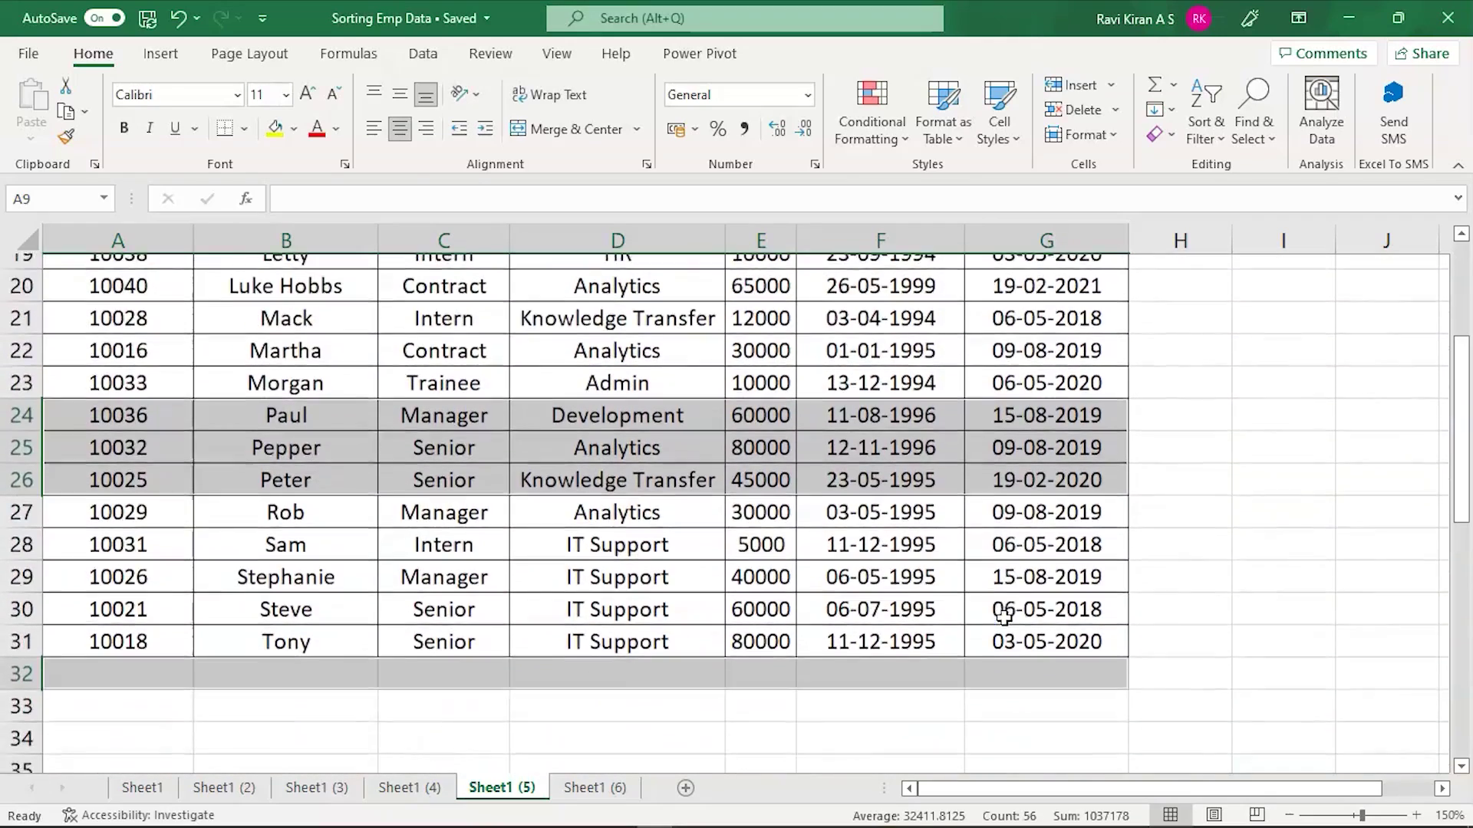
pyautogui.scroll(-2, 1004, 618)
pyautogui.scroll(9, 990, 618)
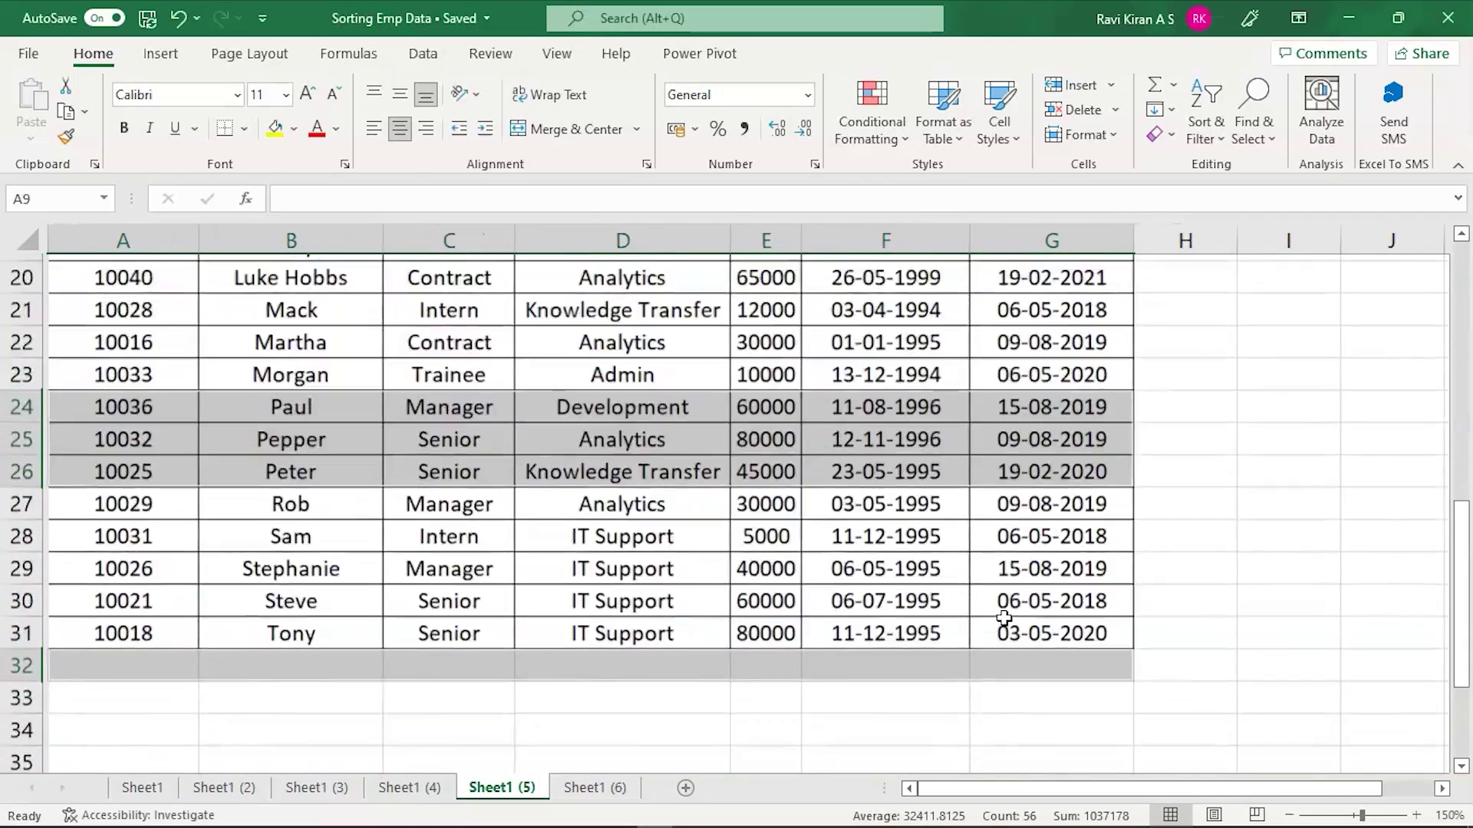
pyautogui.click(595, 788)
pyautogui.click(635, 534)
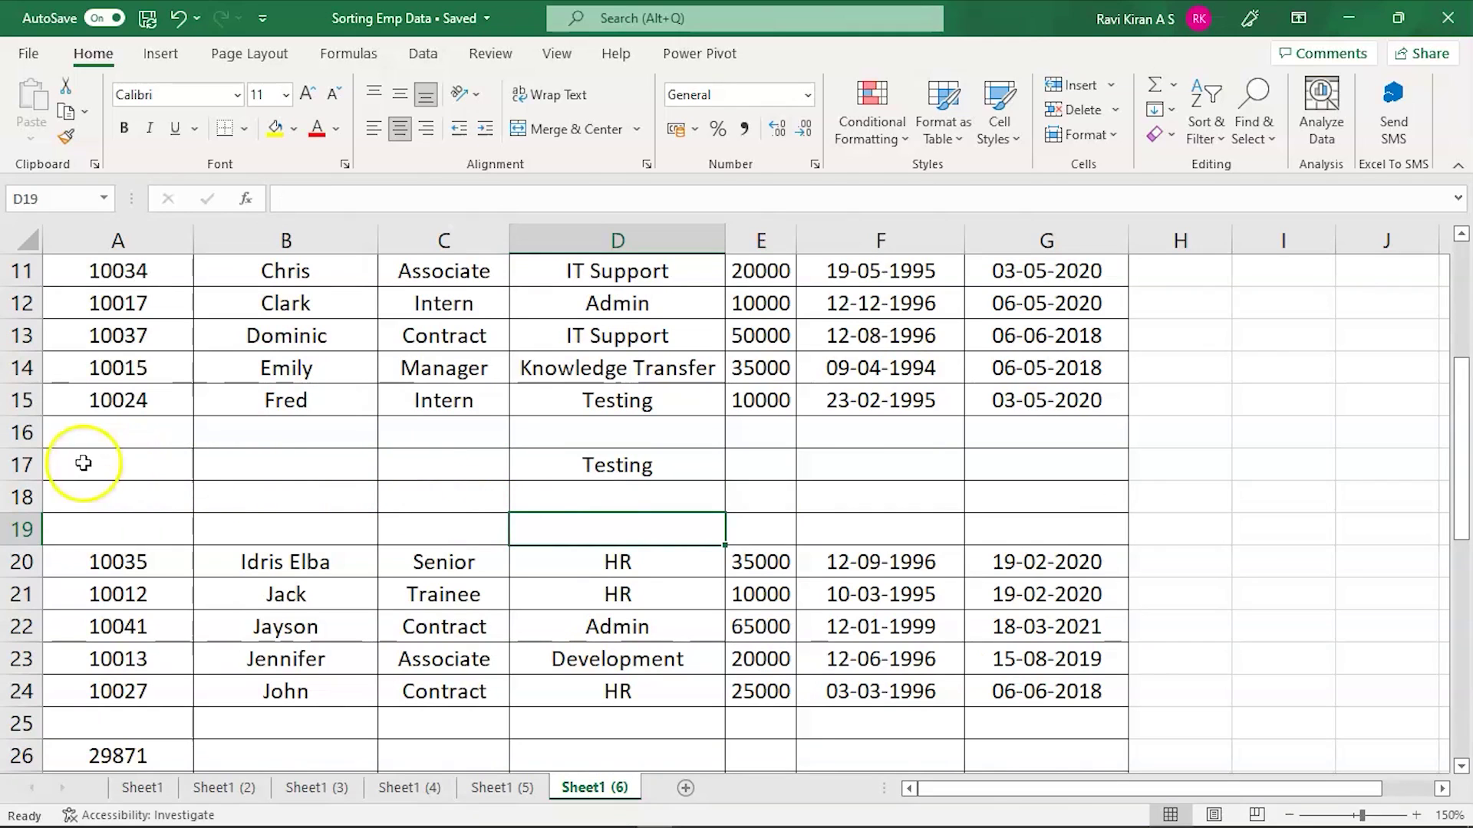
pyautogui.click(586, 470)
pyautogui.scroll(-2, 587, 479)
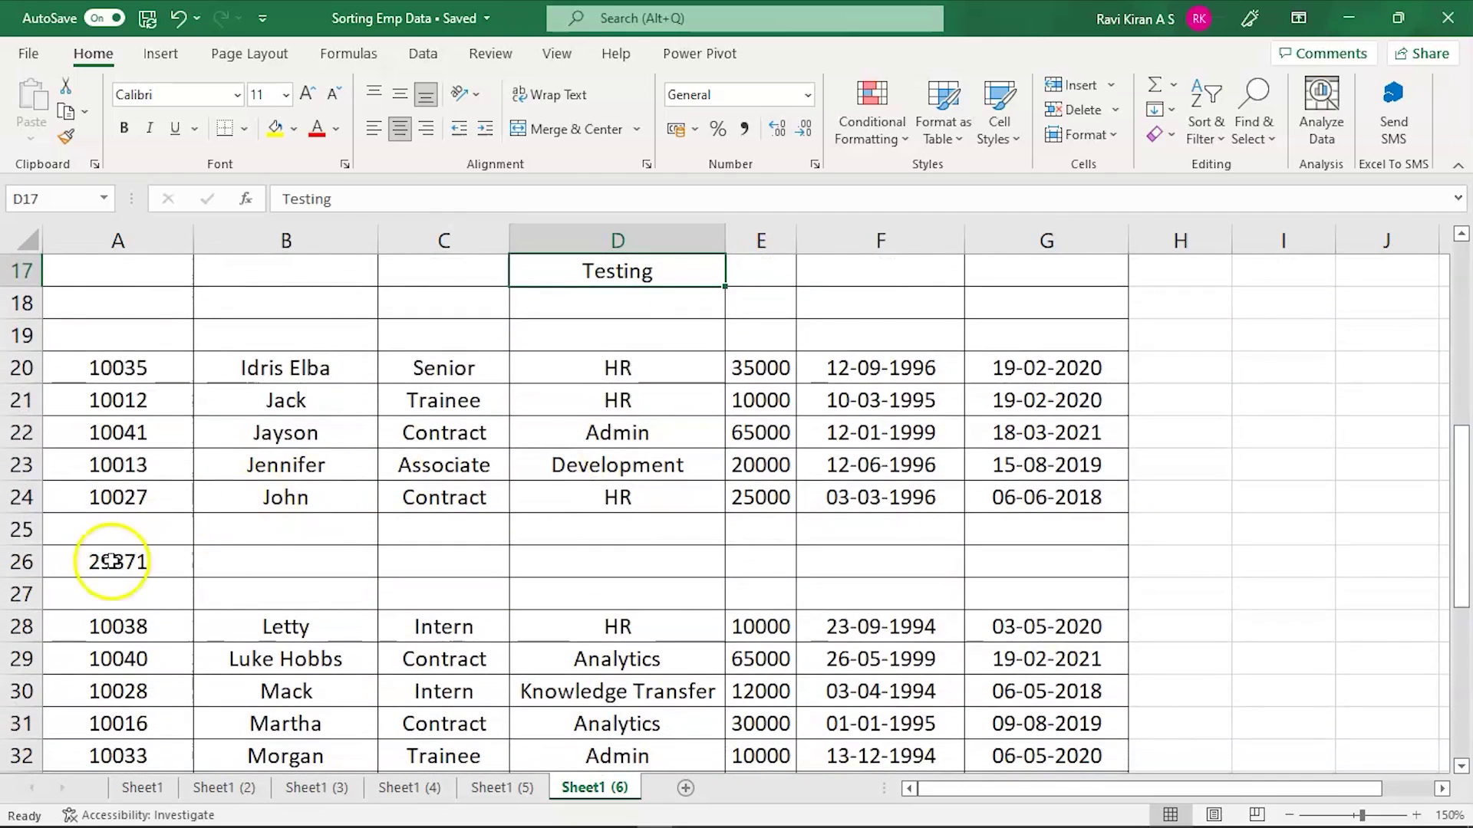
pyautogui.click(137, 562)
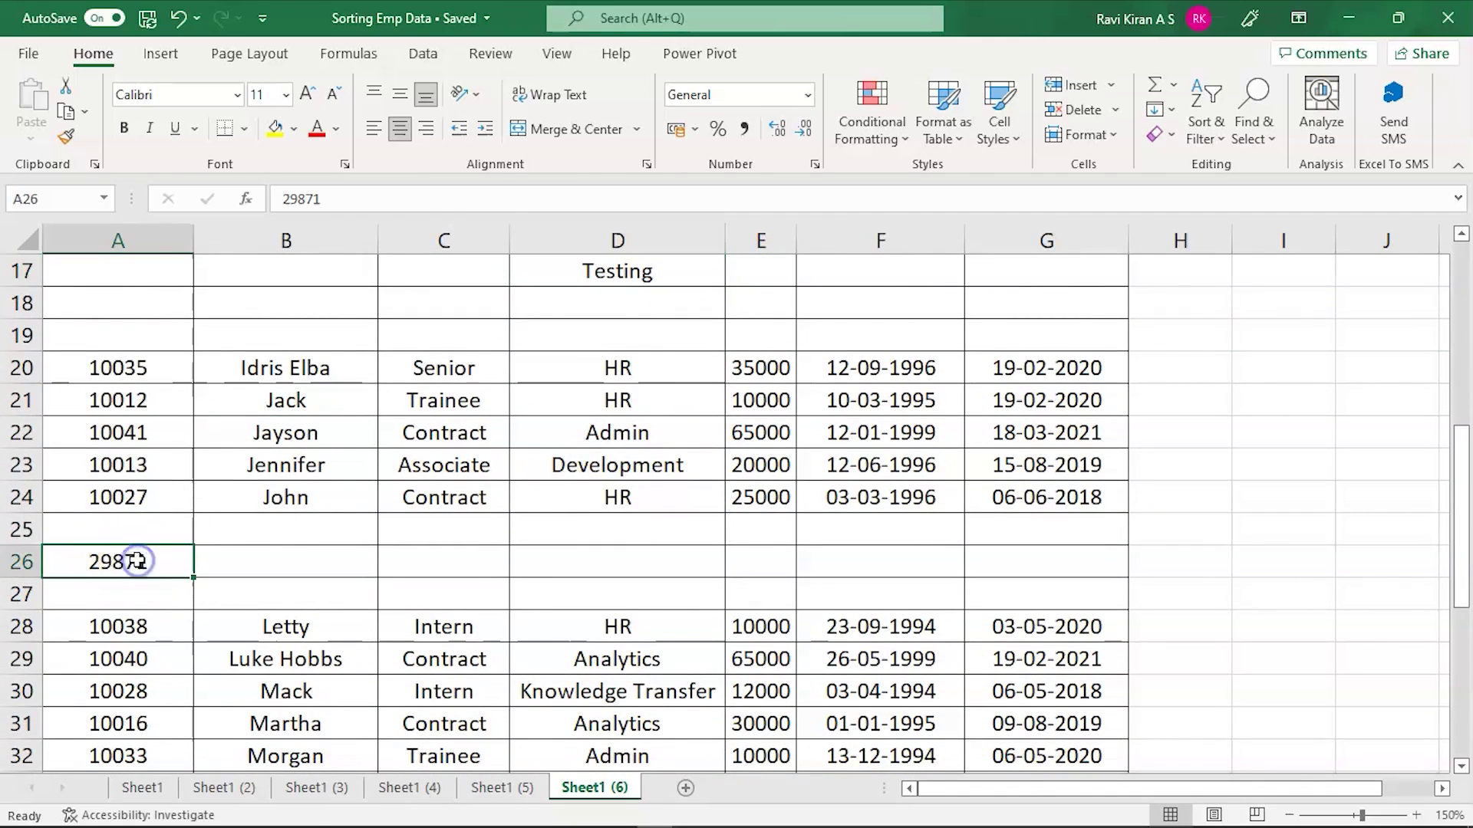
pyautogui.scroll(-2, 137, 561)
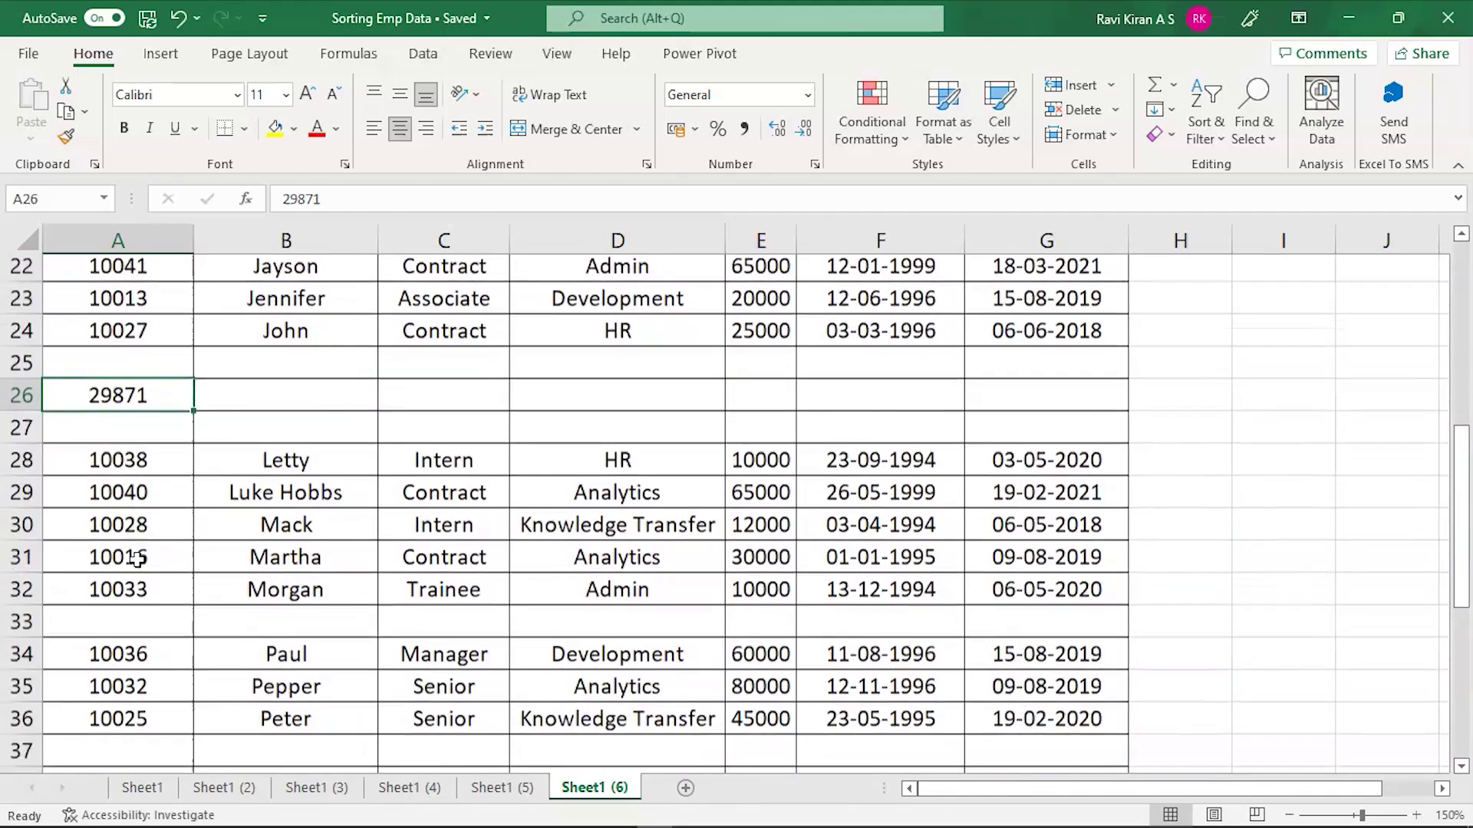
pyautogui.scroll(-2, 137, 562)
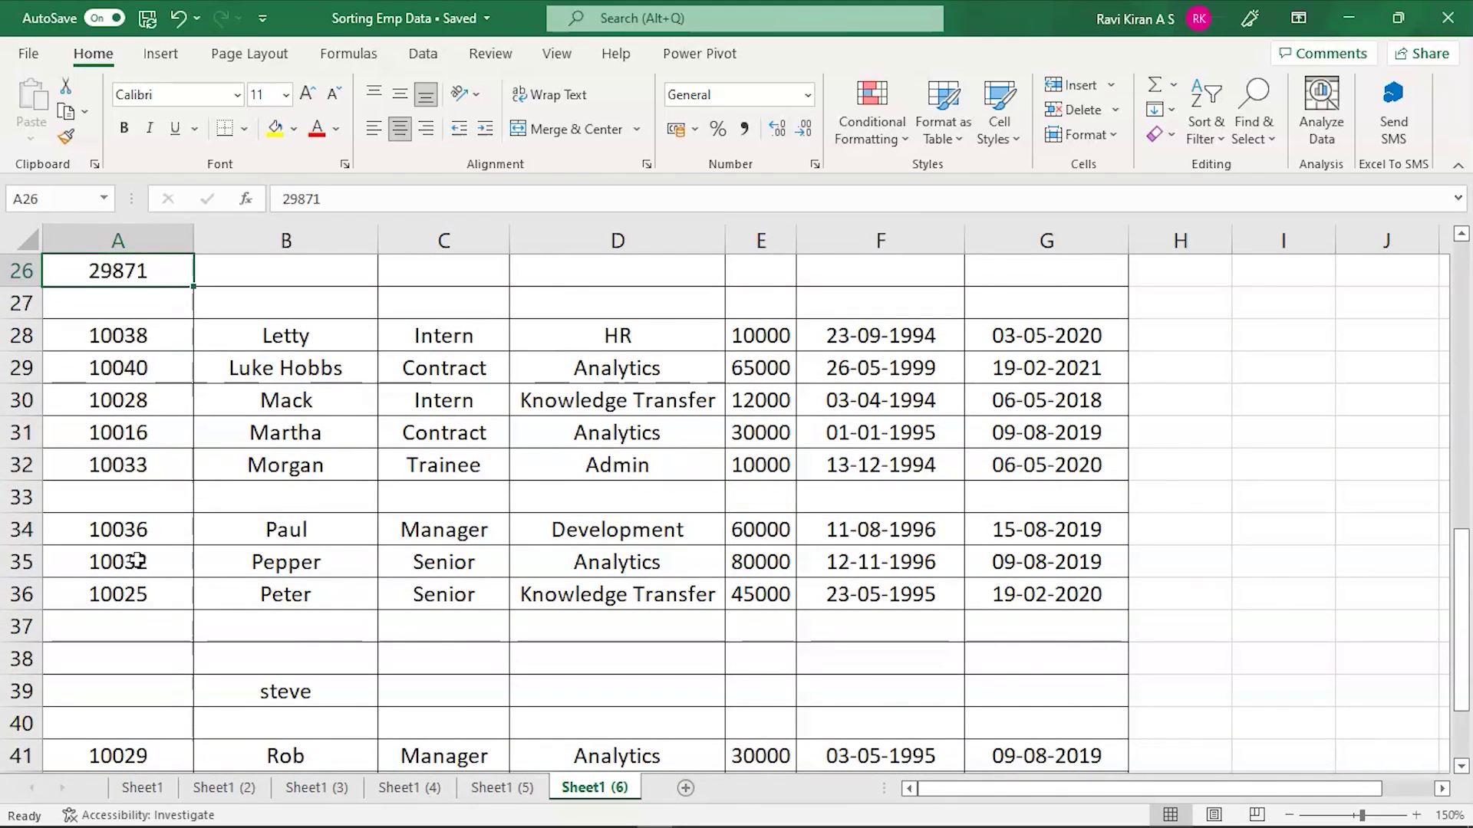
pyautogui.click(295, 694)
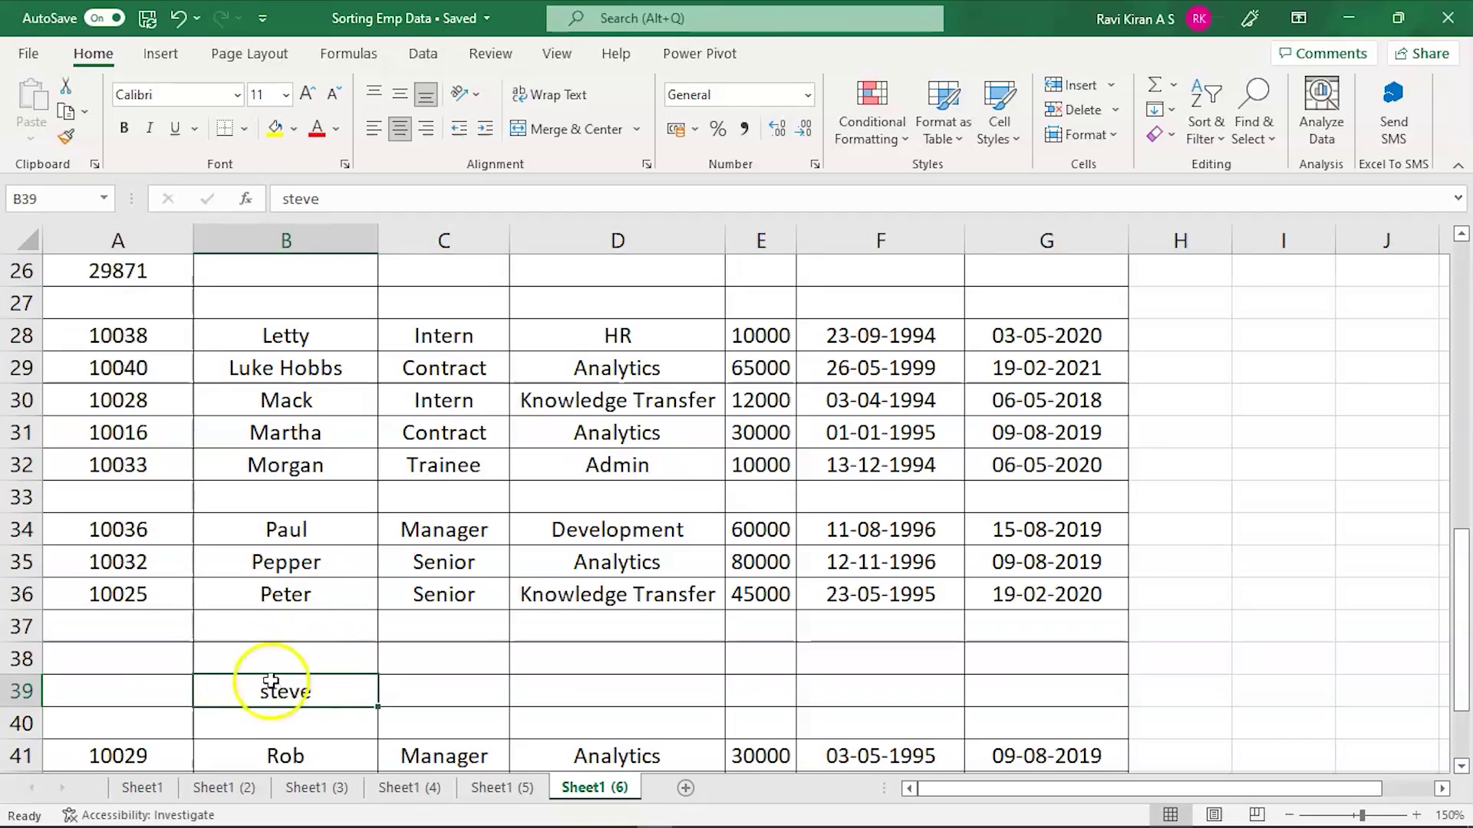
pyautogui.scroll(-2, 273, 691)
pyautogui.scroll(-2, 273, 690)
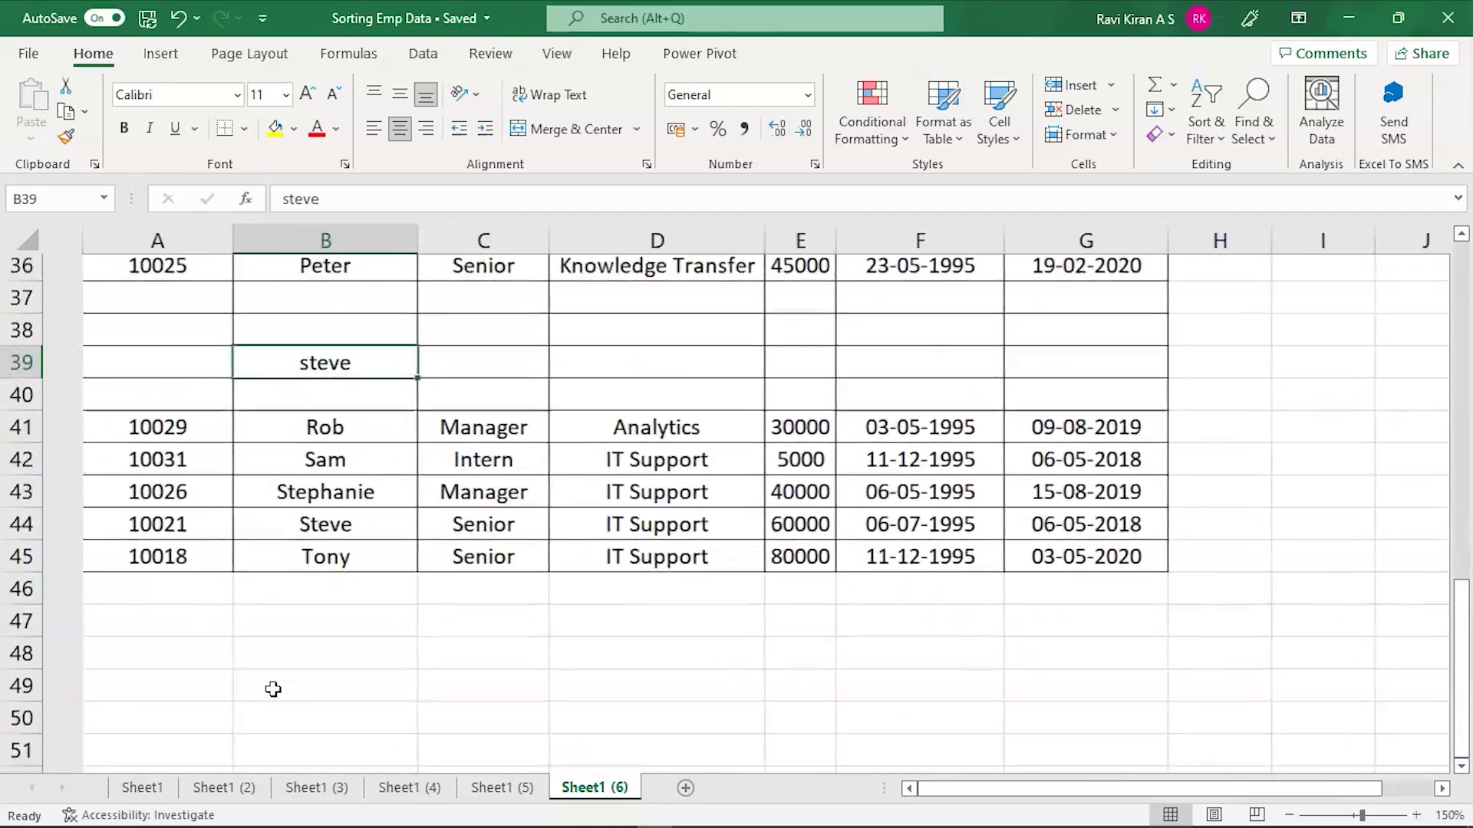
pyautogui.scroll(10, 273, 691)
pyautogui.scroll(2, 273, 689)
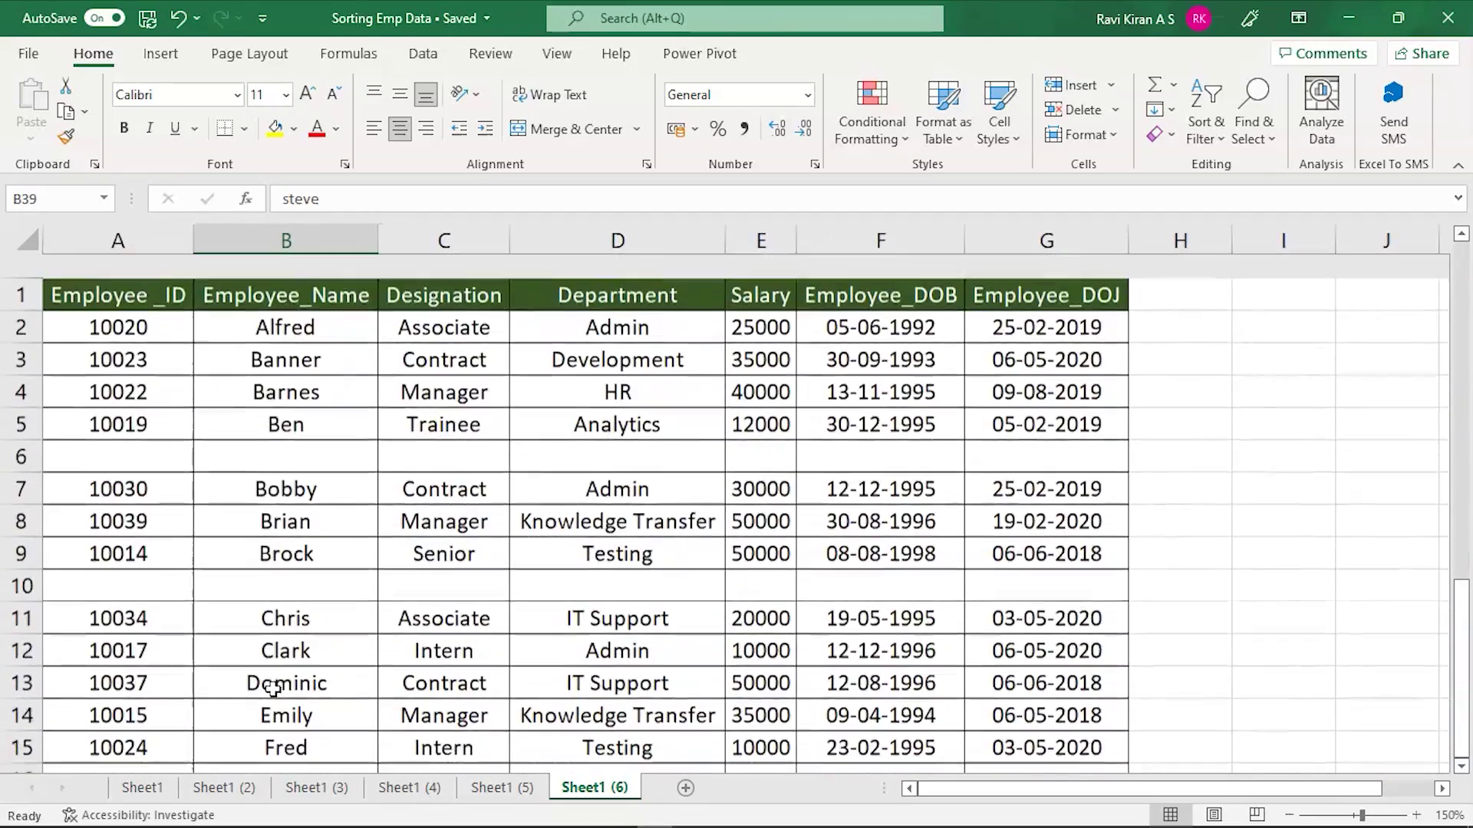
pyautogui.click(1151, 277)
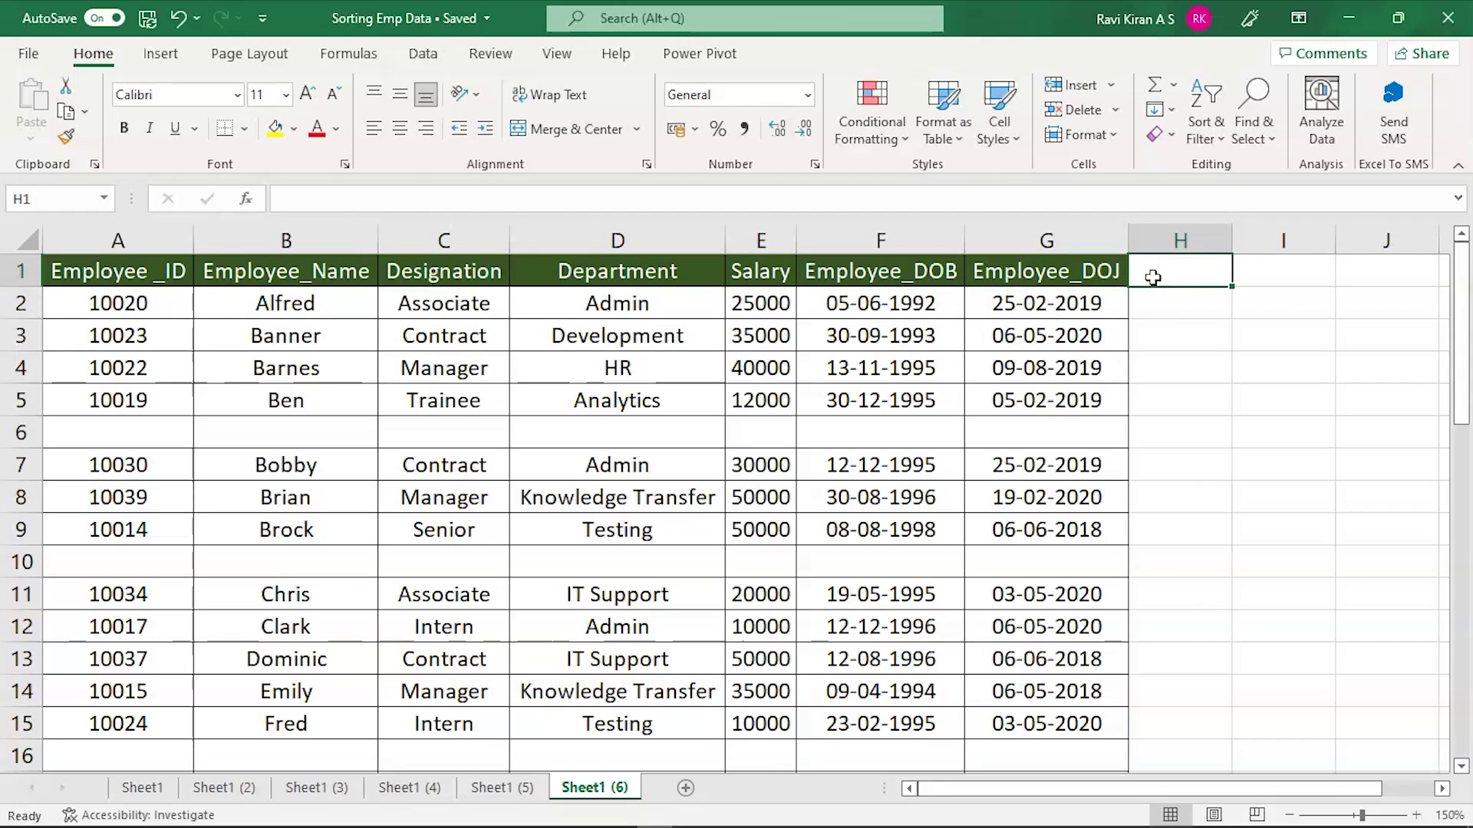
# Enter the header 'Count' in H1 and the formula =COUNTA(A2:G2) in H2
pyautogui.write('Count')
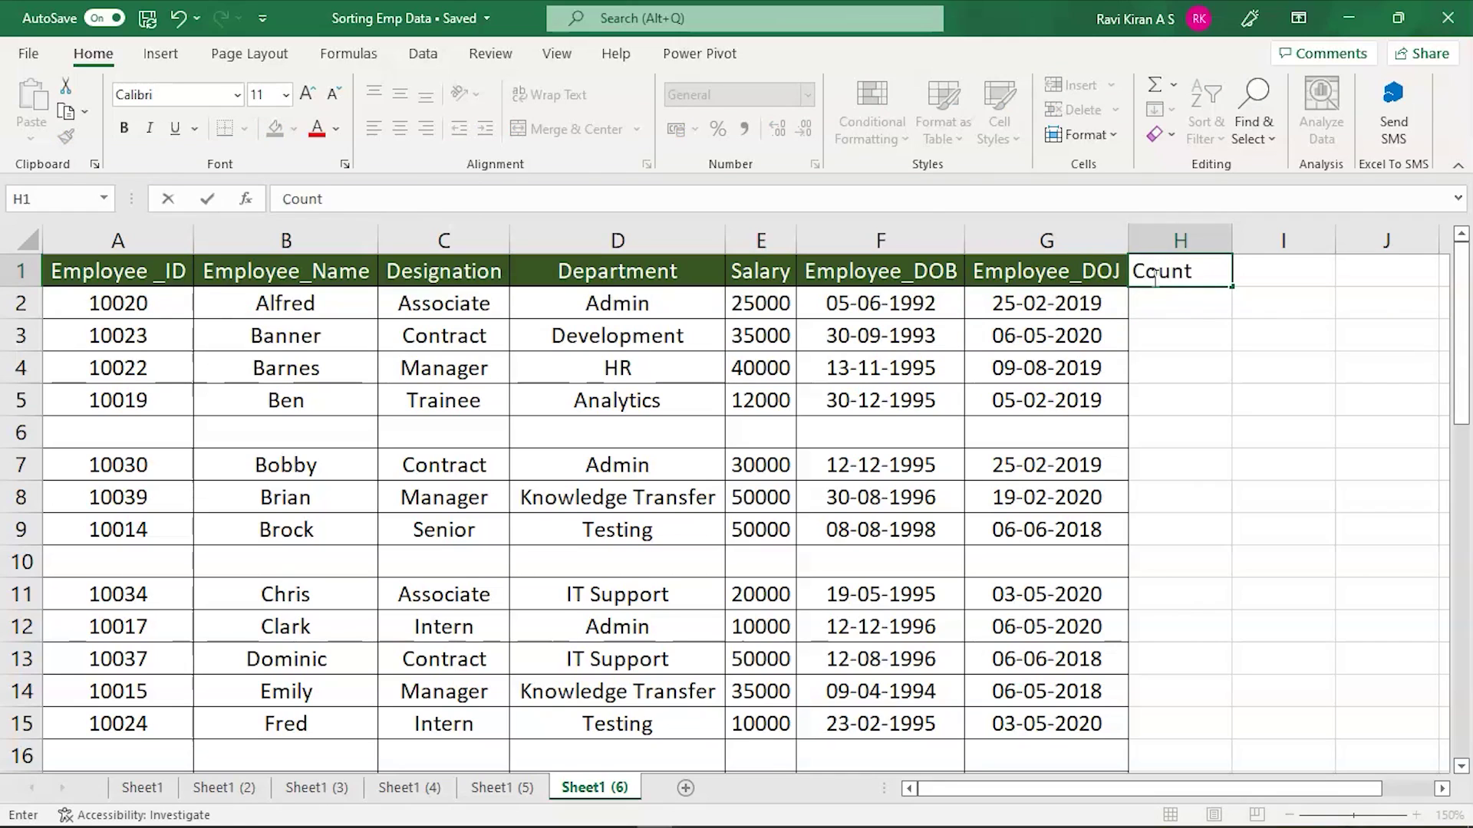
pyautogui.click(1102, 265)
pyautogui.click(1194, 300)
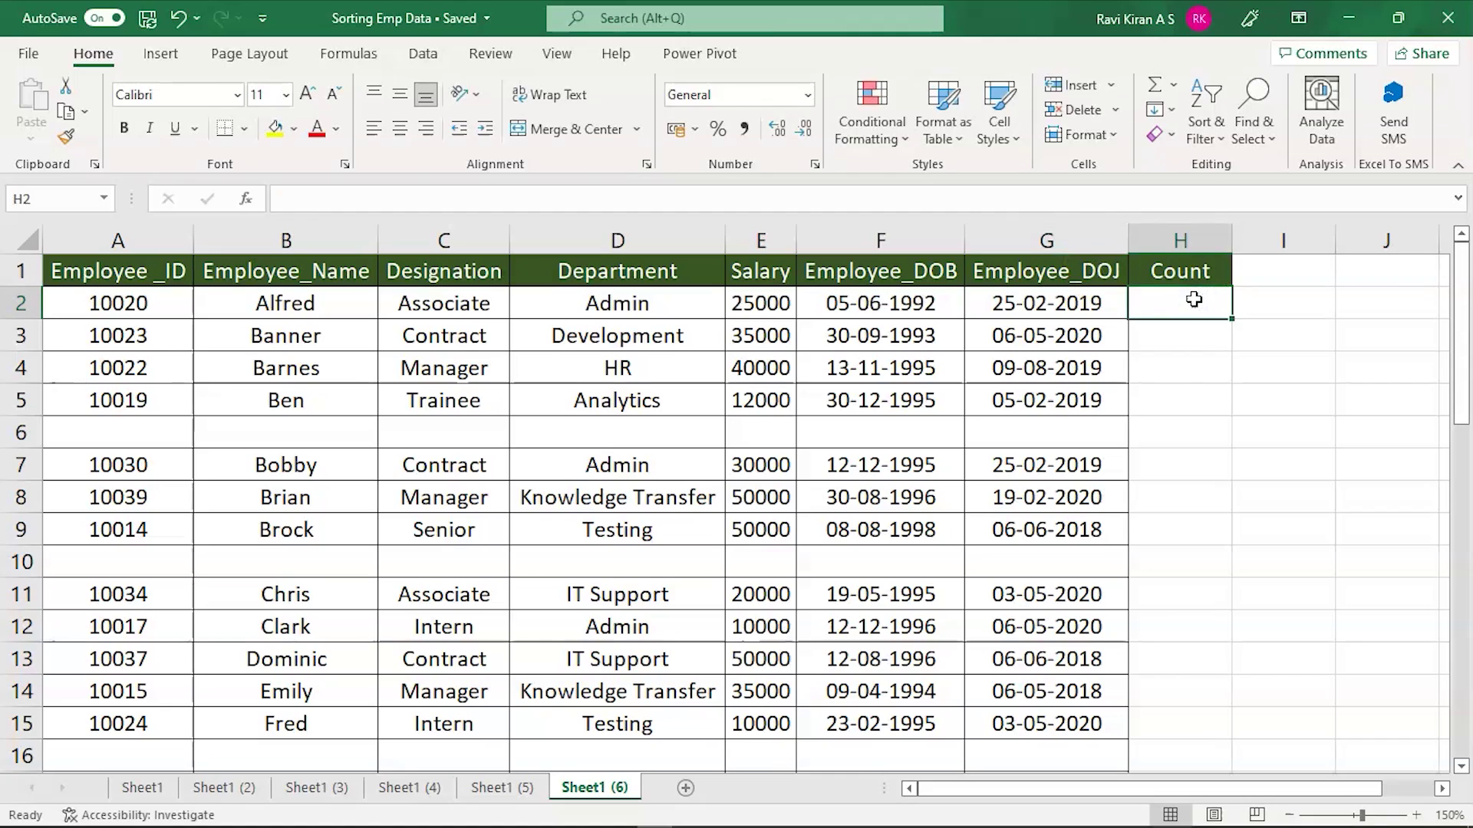
pyautogui.write('=COUNT')
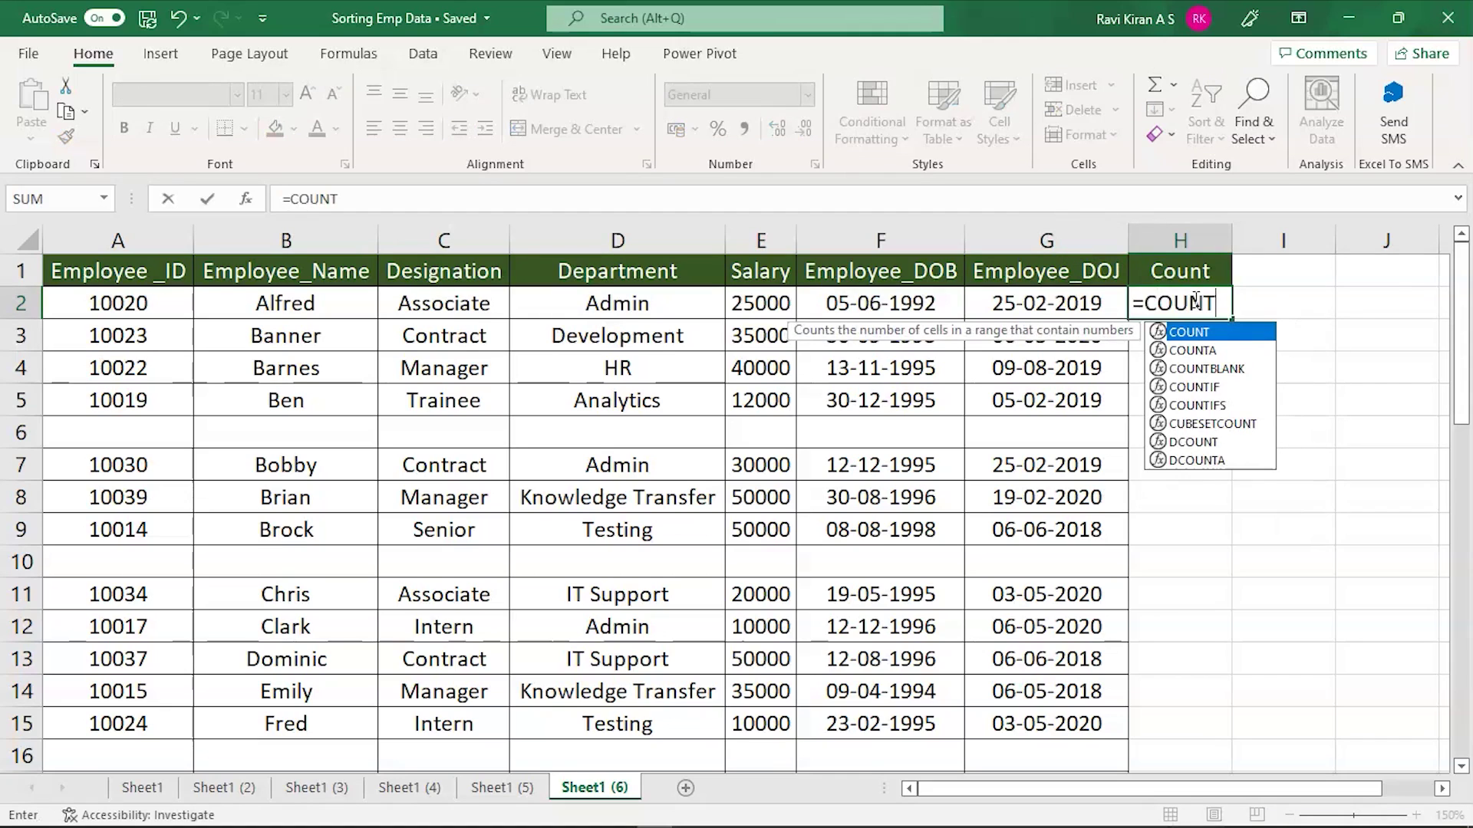
pyautogui.press('Down')
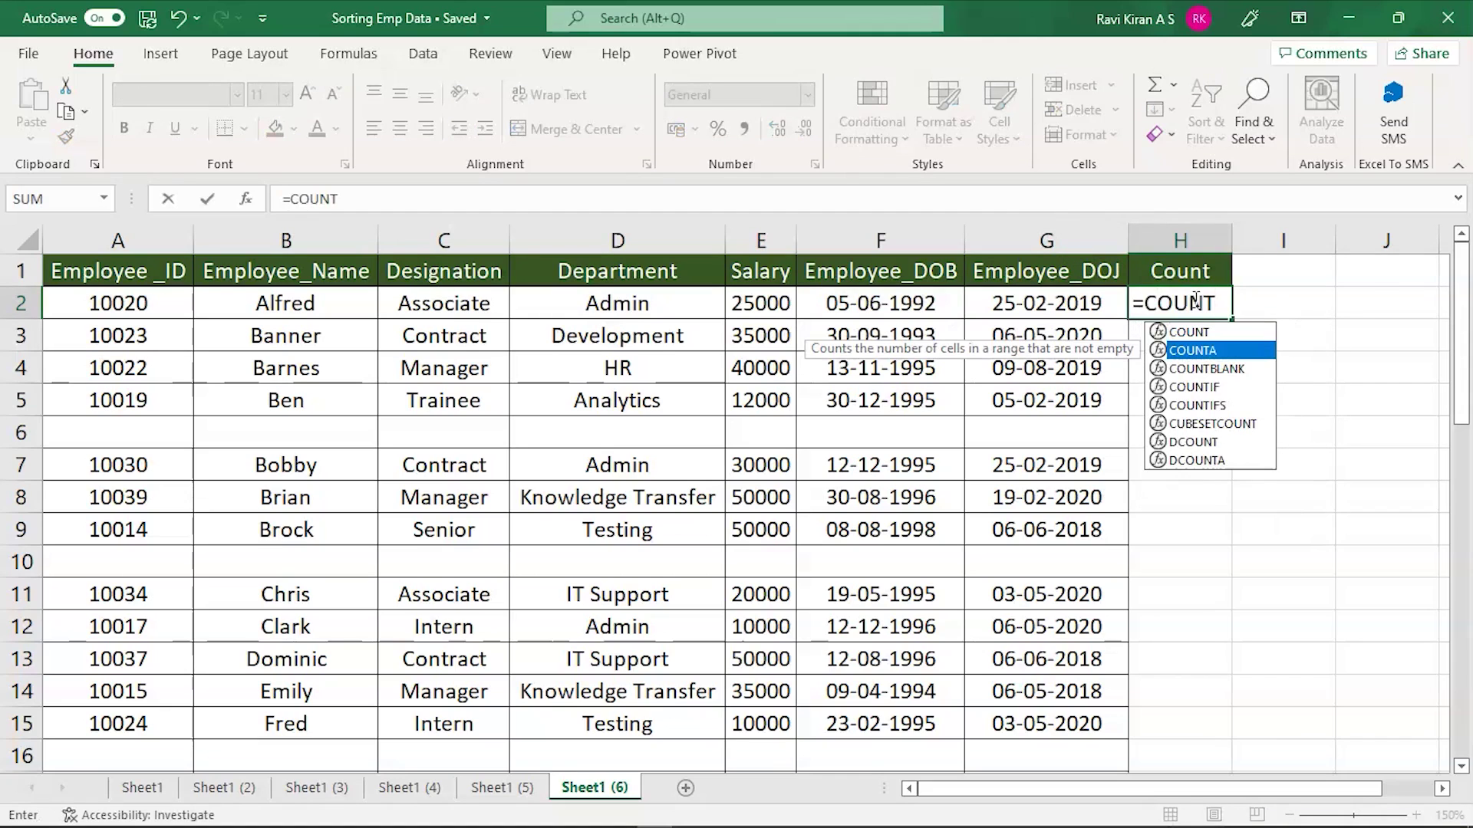
pyautogui.press('Tab')
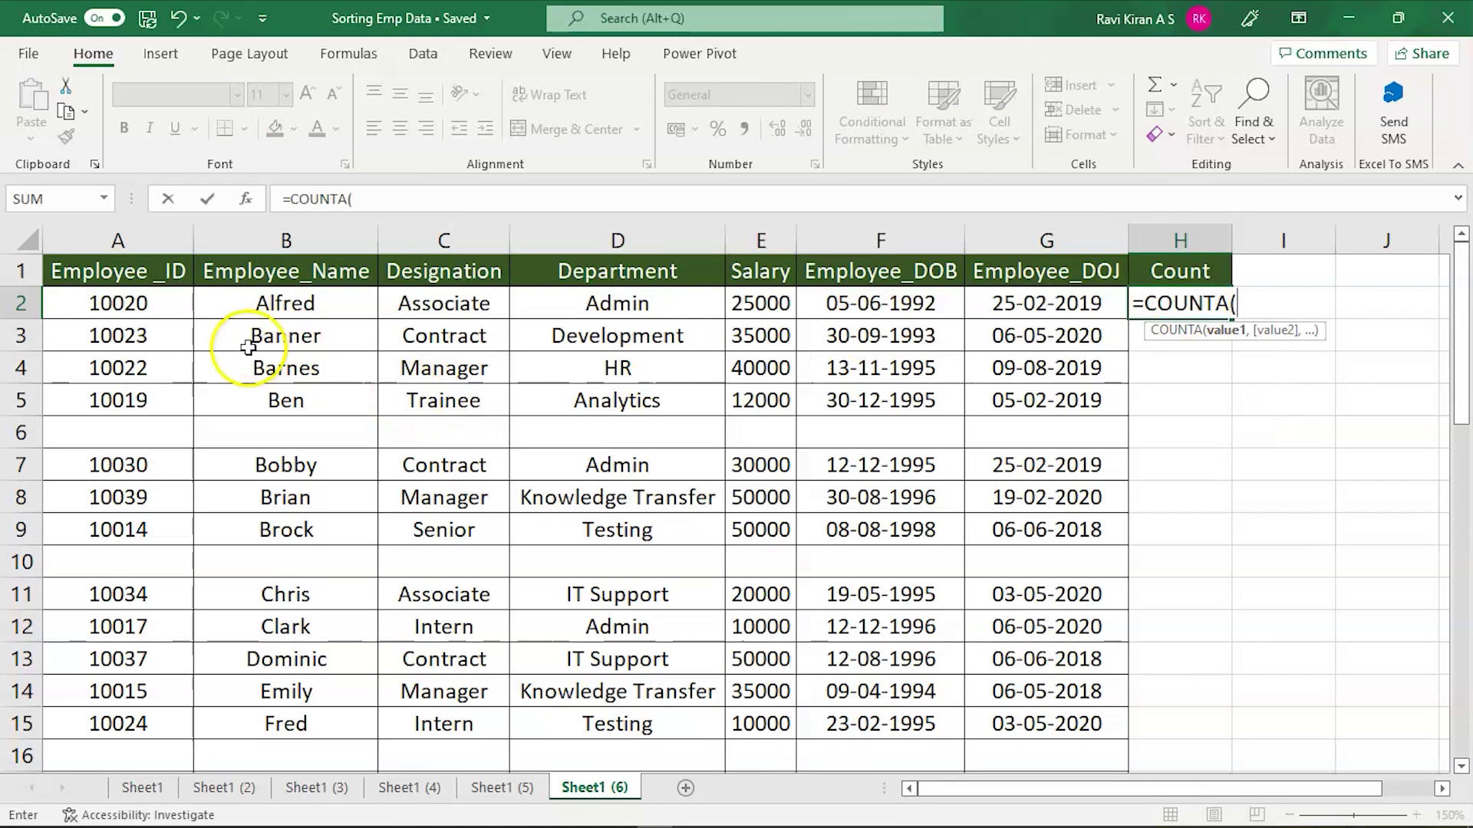
pyautogui.moveTo(121, 303); pyautogui.dragTo(1119, 299)
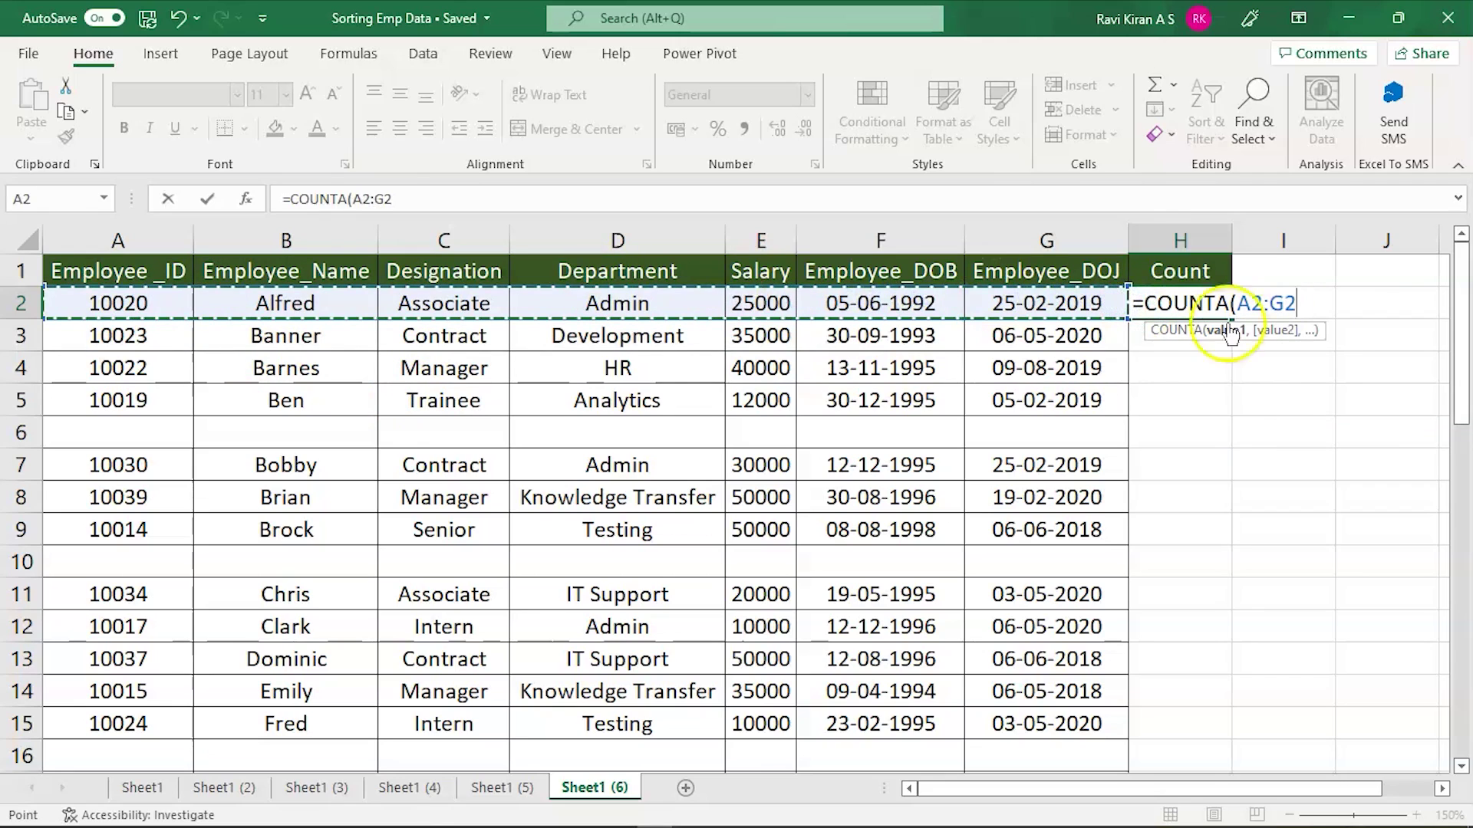
pyautogui.write(')')
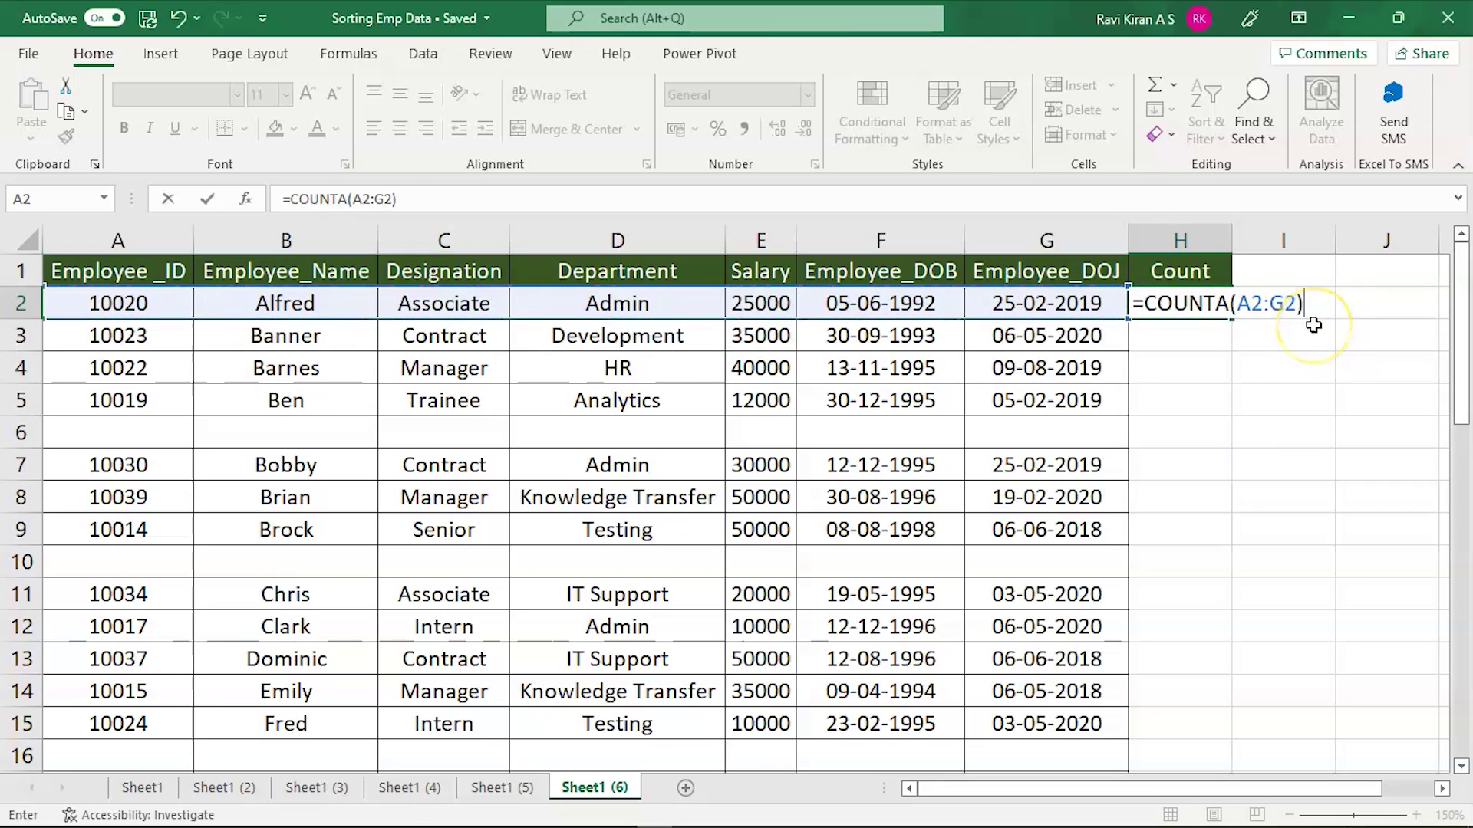
pyautogui.press('Return')
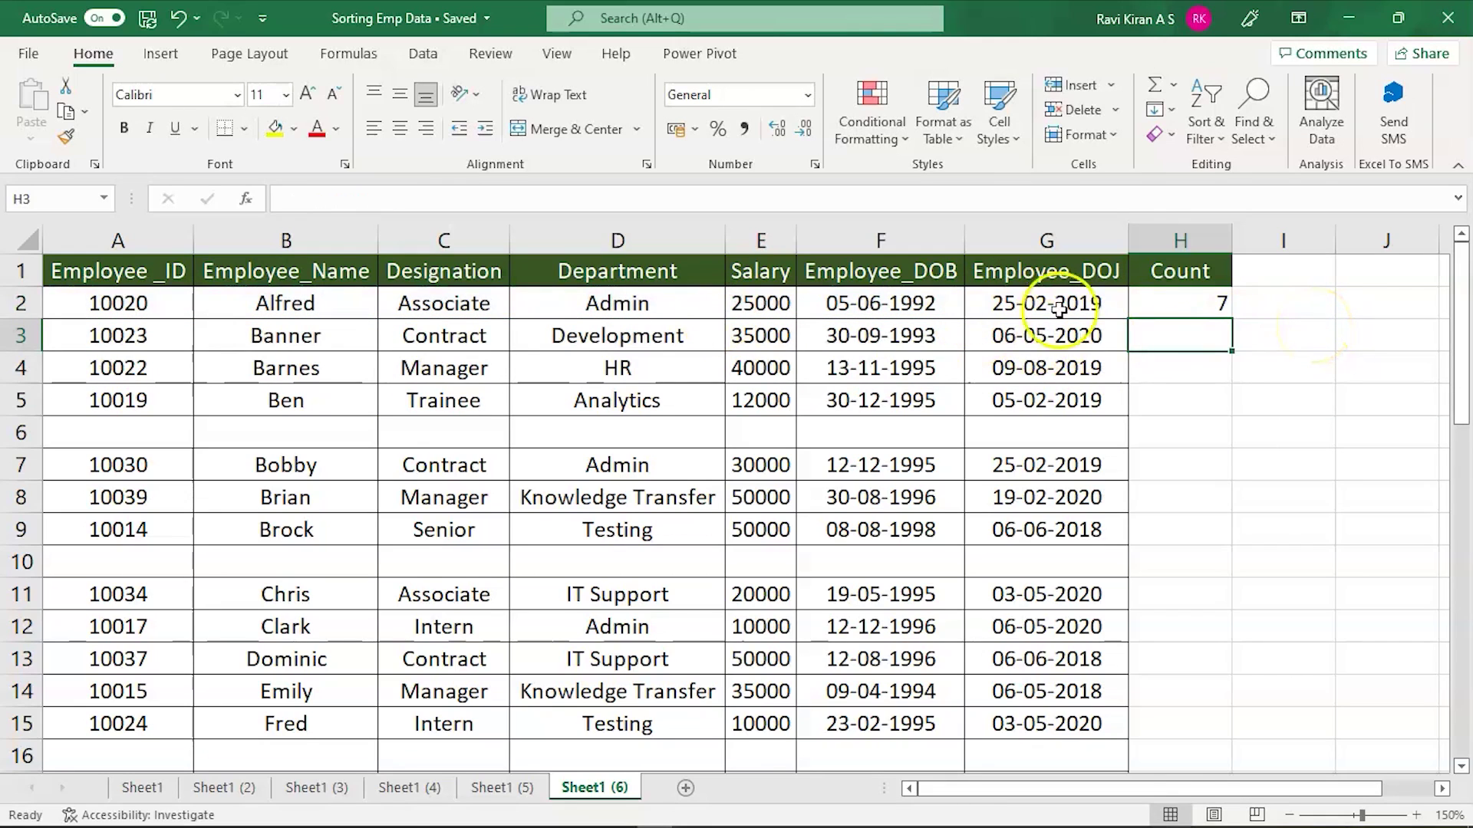
# Copy H2's COUNTA formula down column H to H45, then select the Count column cells
pyautogui.click(1190, 311)
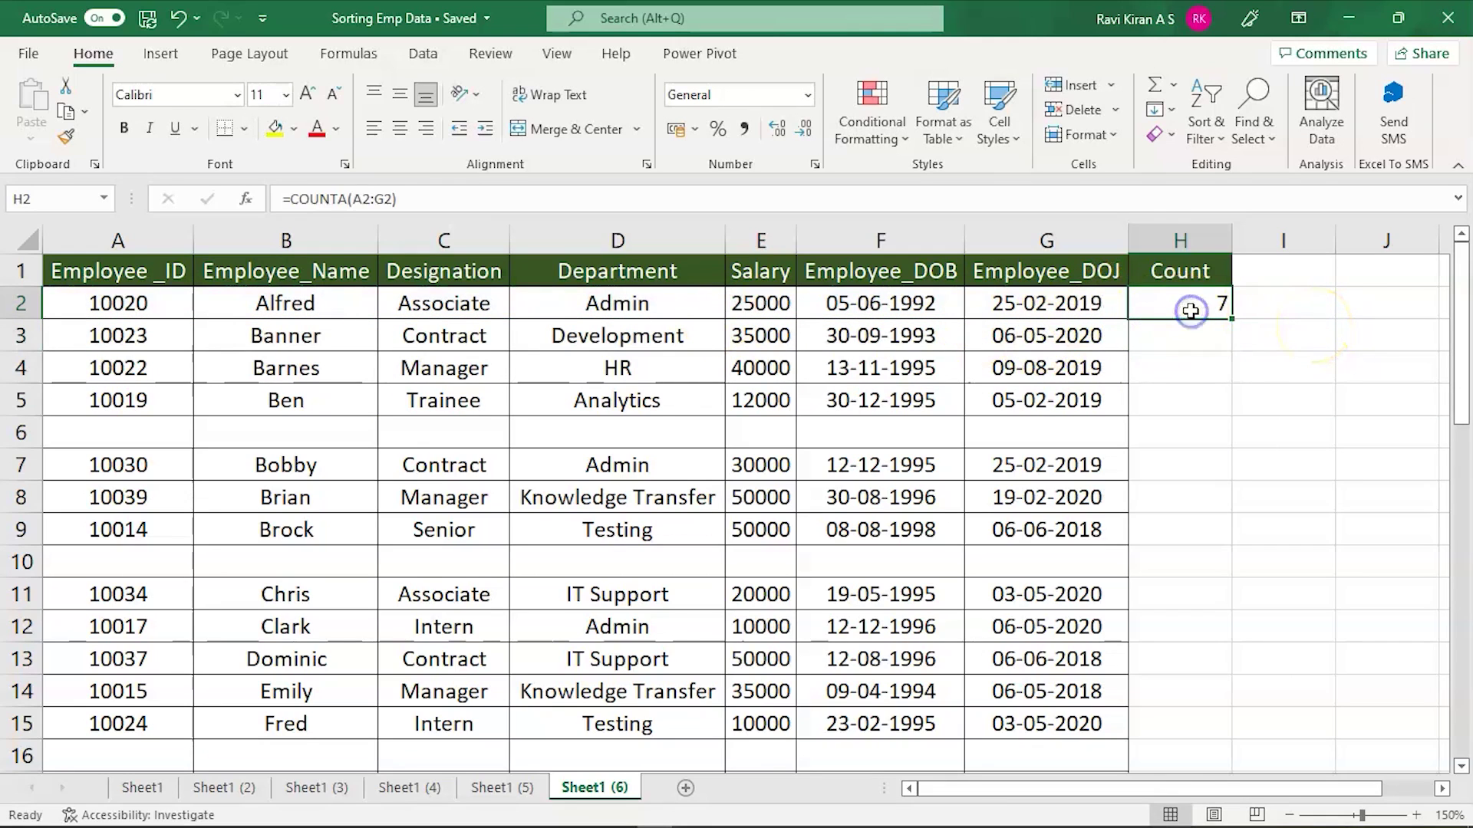
pyautogui.doubleClick(1232, 316)
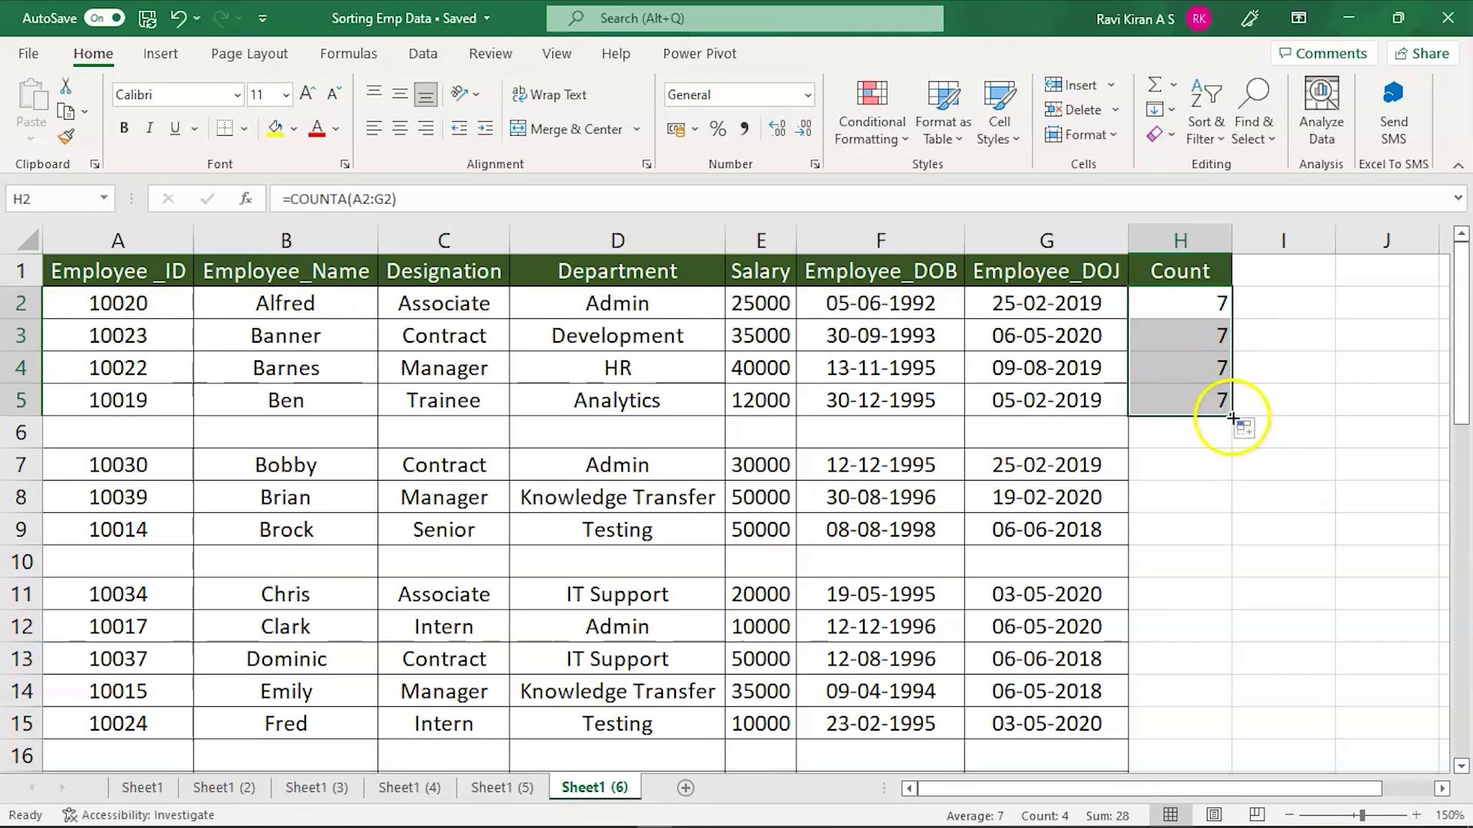
pyautogui.scroll(-2, 1231, 415)
pyautogui.scroll(1, 1230, 413)
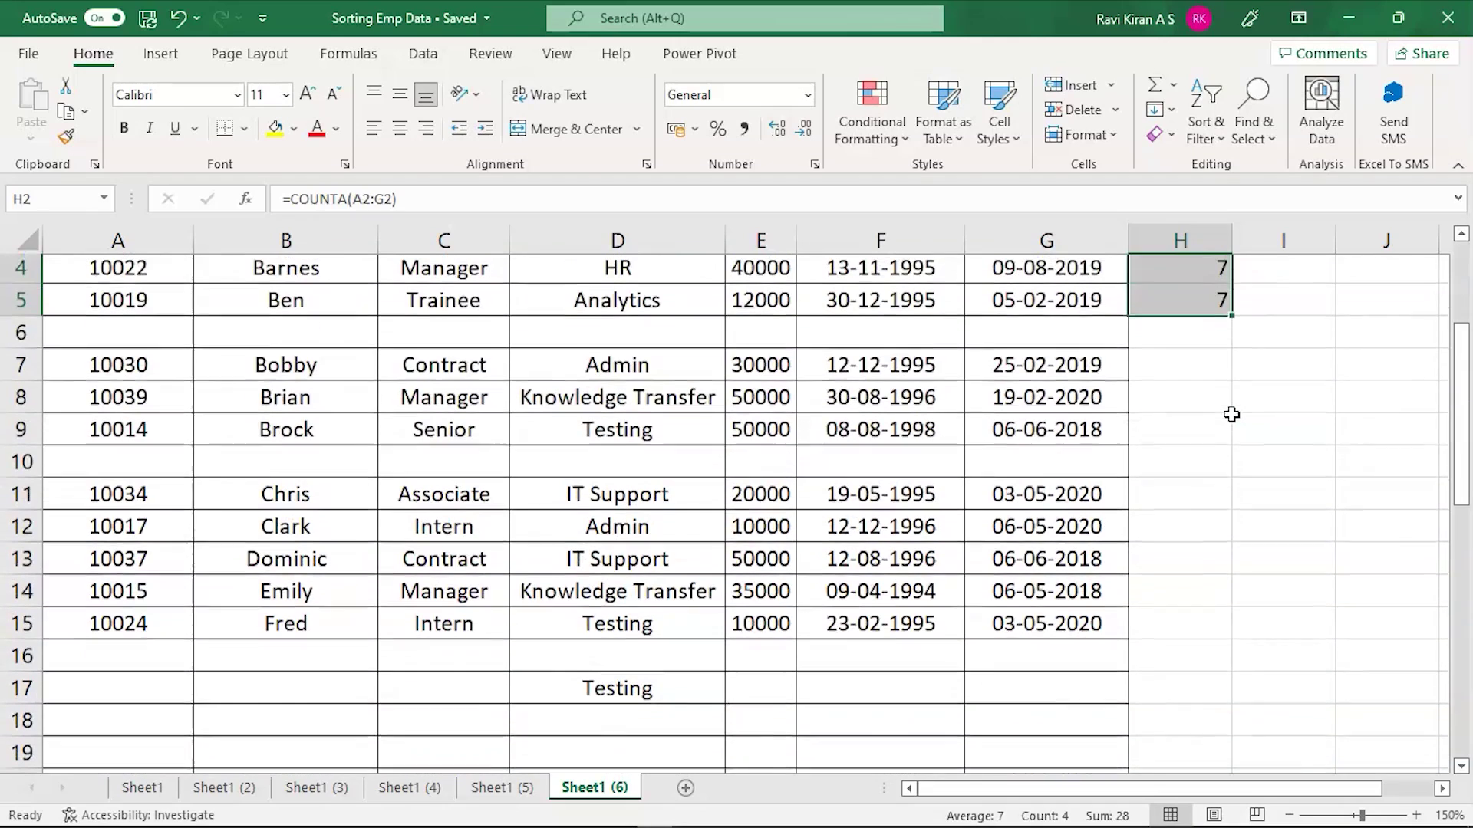
pyautogui.moveTo(1231, 317); pyautogui.dragTo(1212, 473)
pyautogui.scroll(6, 1212, 474)
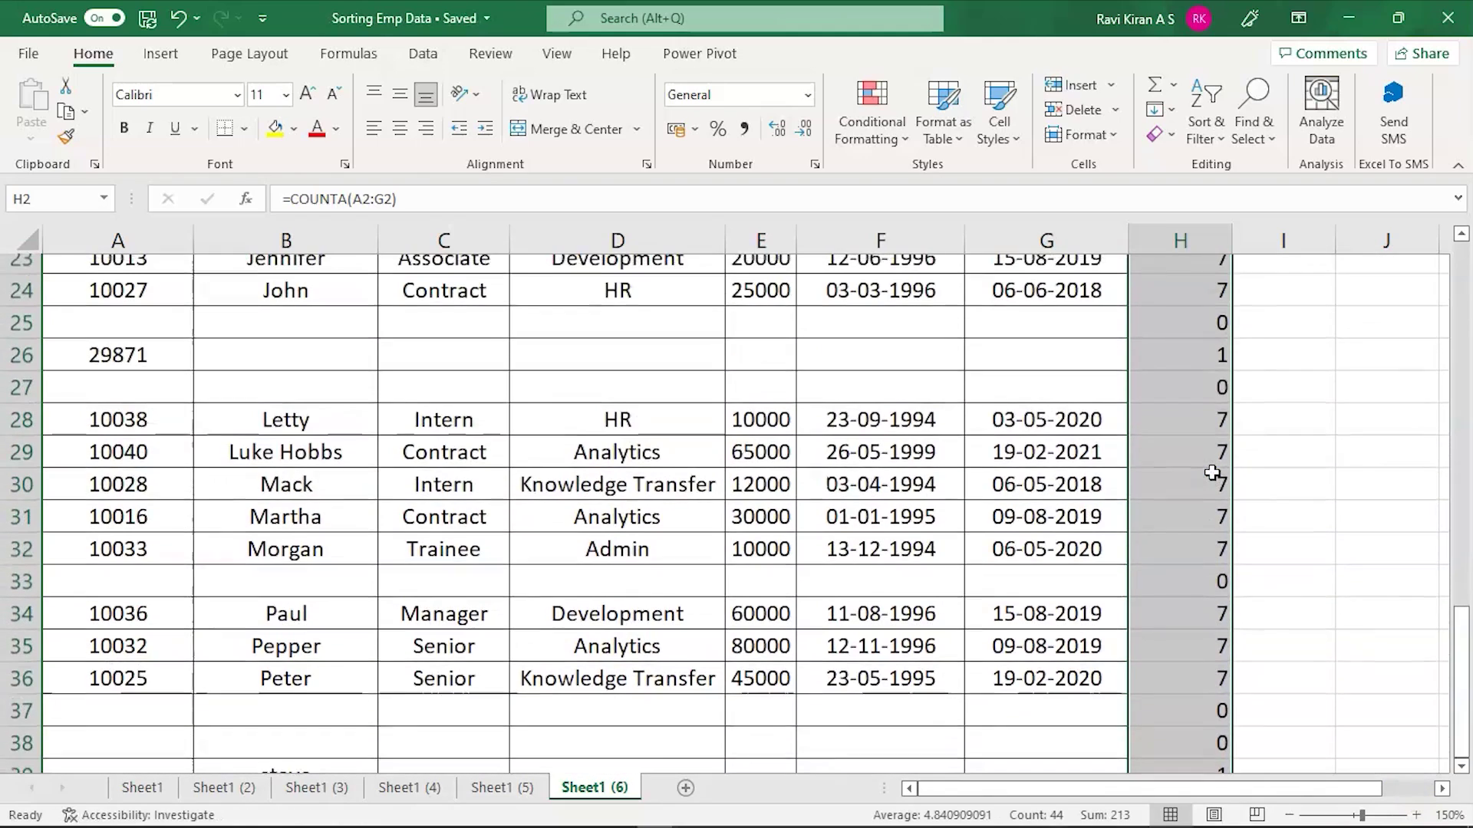
pyautogui.click(1105, 428)
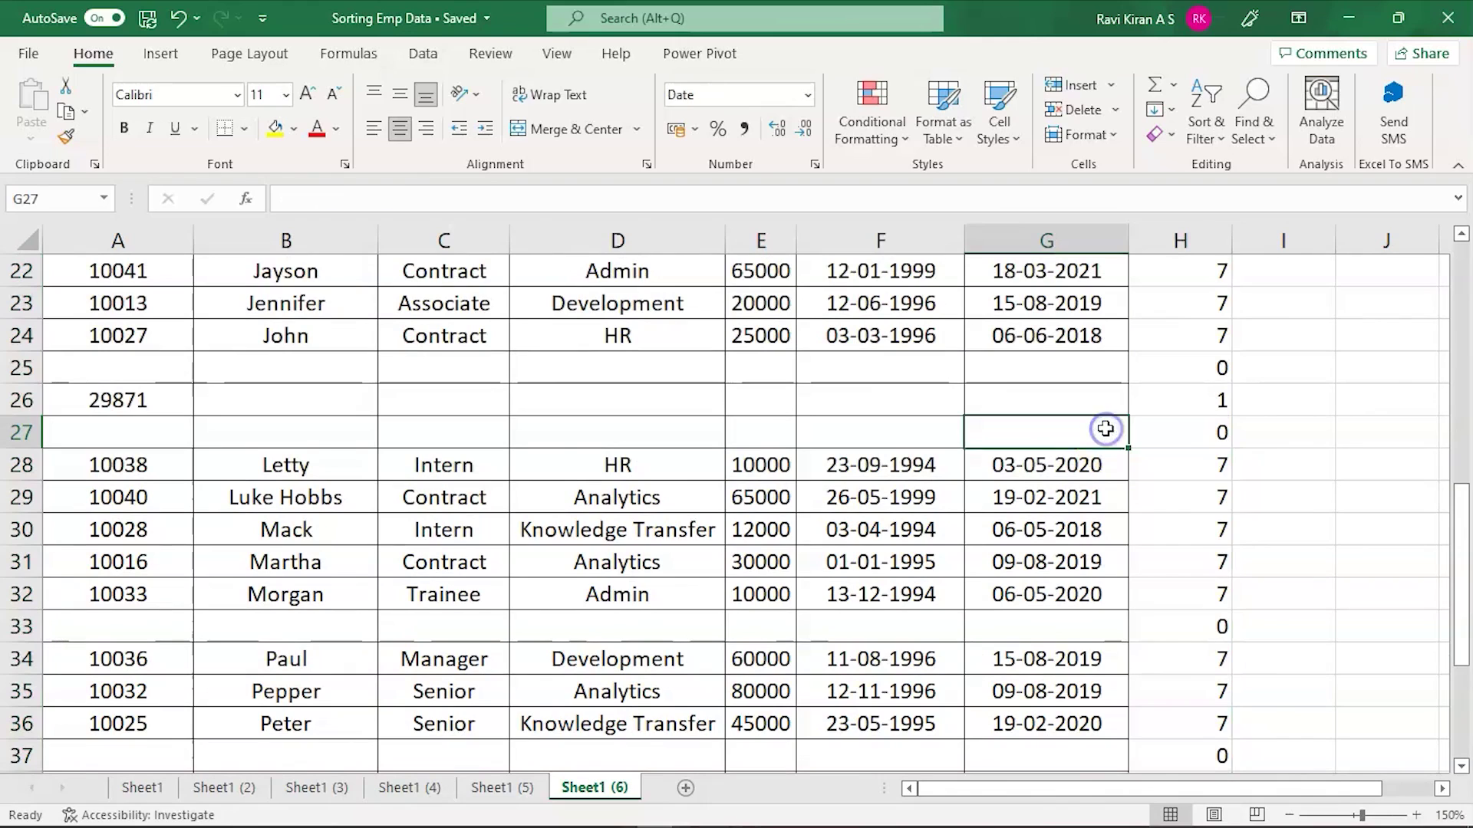
pyautogui.scroll(7, 1185, 433)
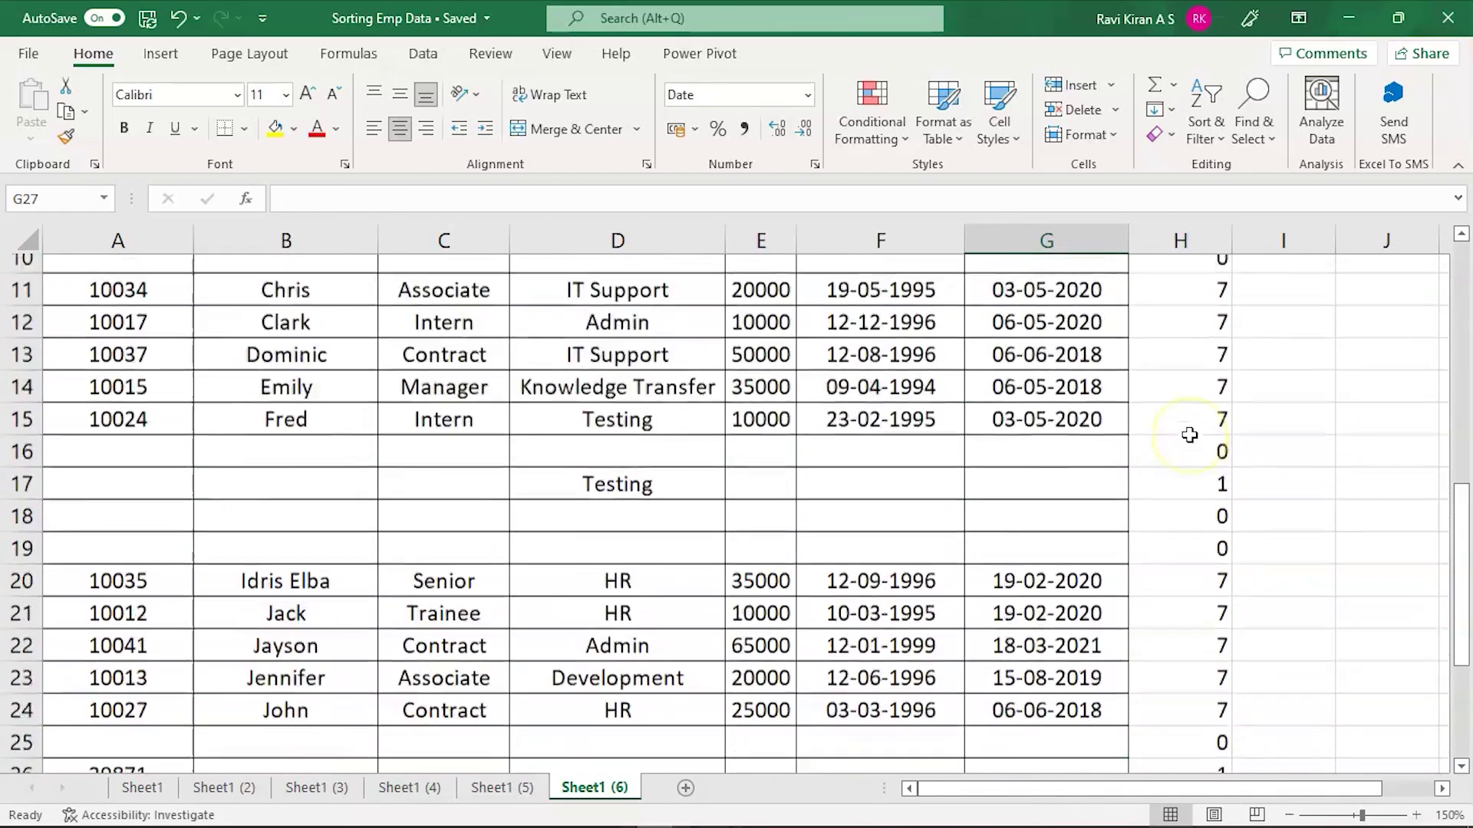
pyautogui.moveTo(1173, 274); pyautogui.dragTo(1166, 691)
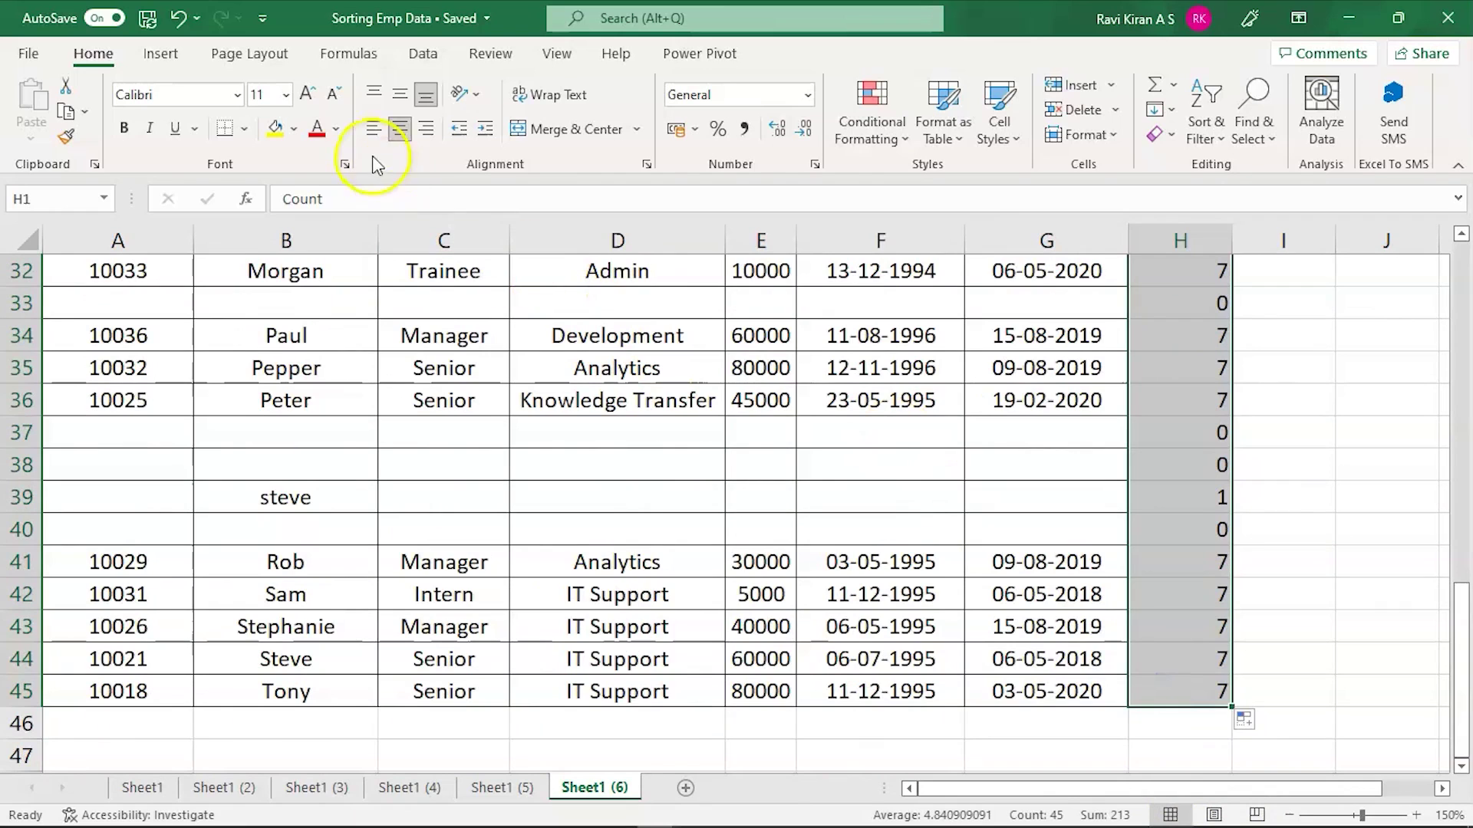
# Apply All Borders to the selected Count column range H1:H45
pyautogui.click(244, 128)
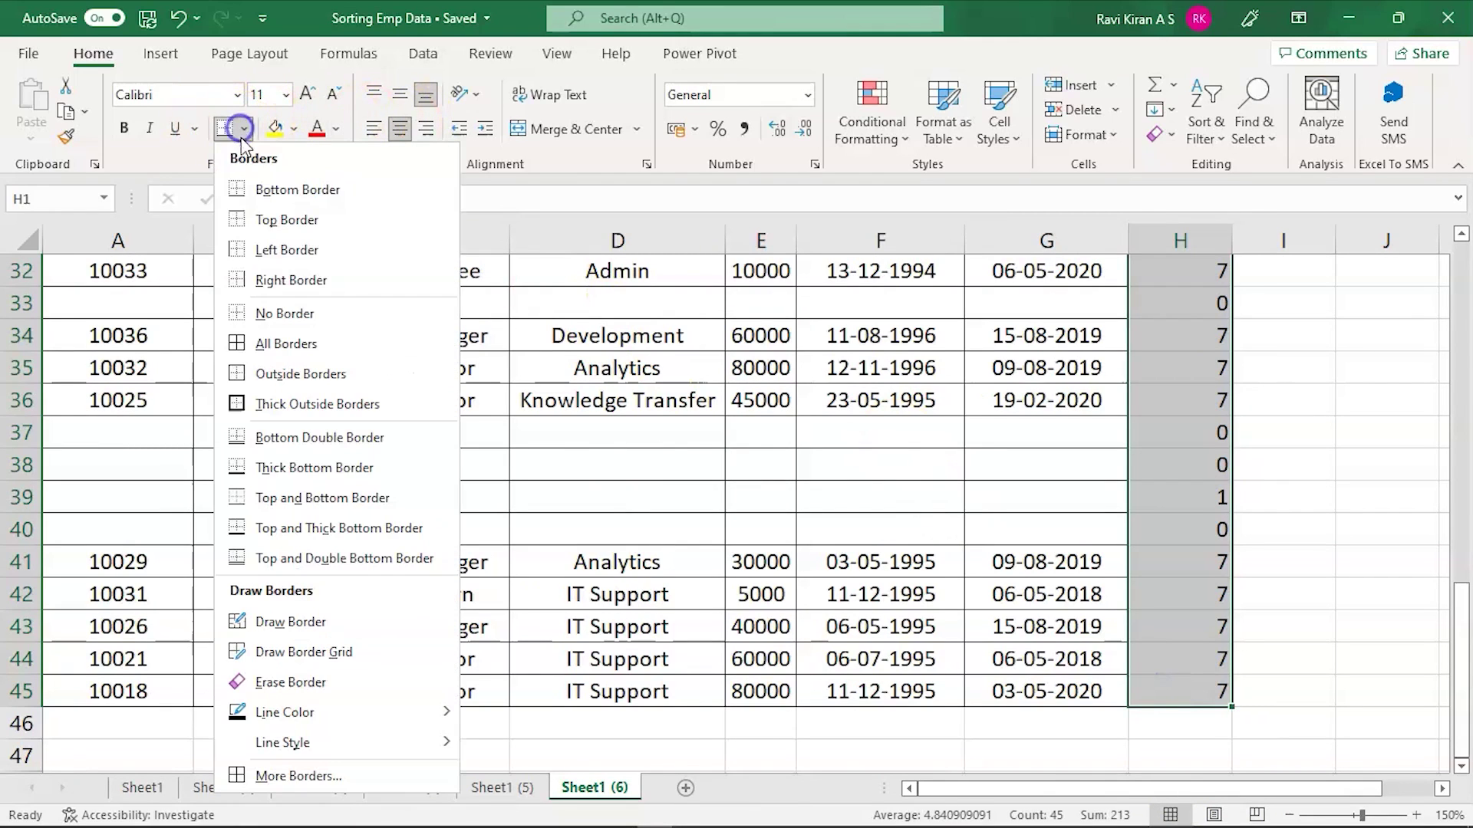
pyautogui.click(280, 345)
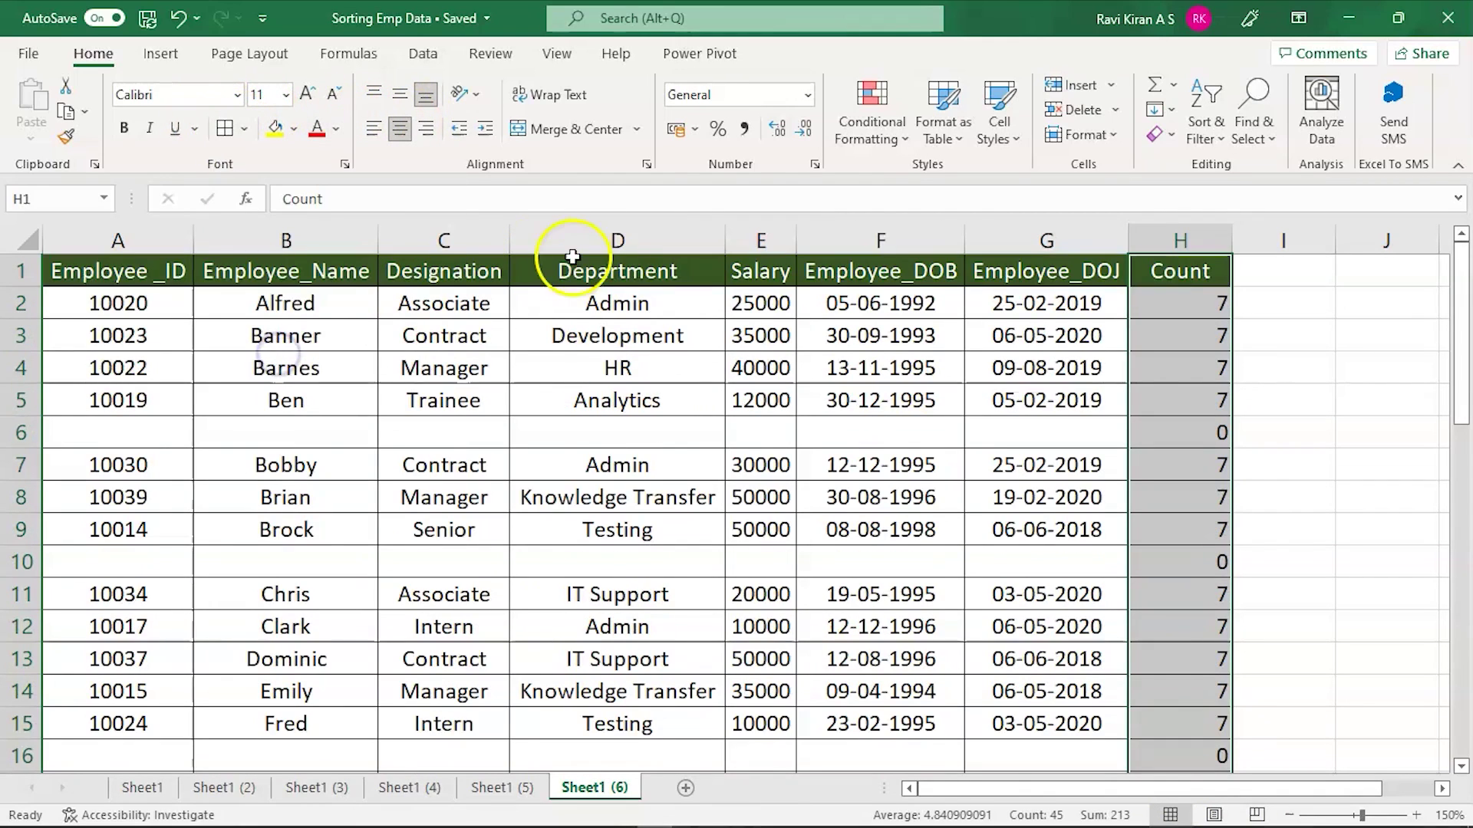
pyautogui.click(1214, 238)
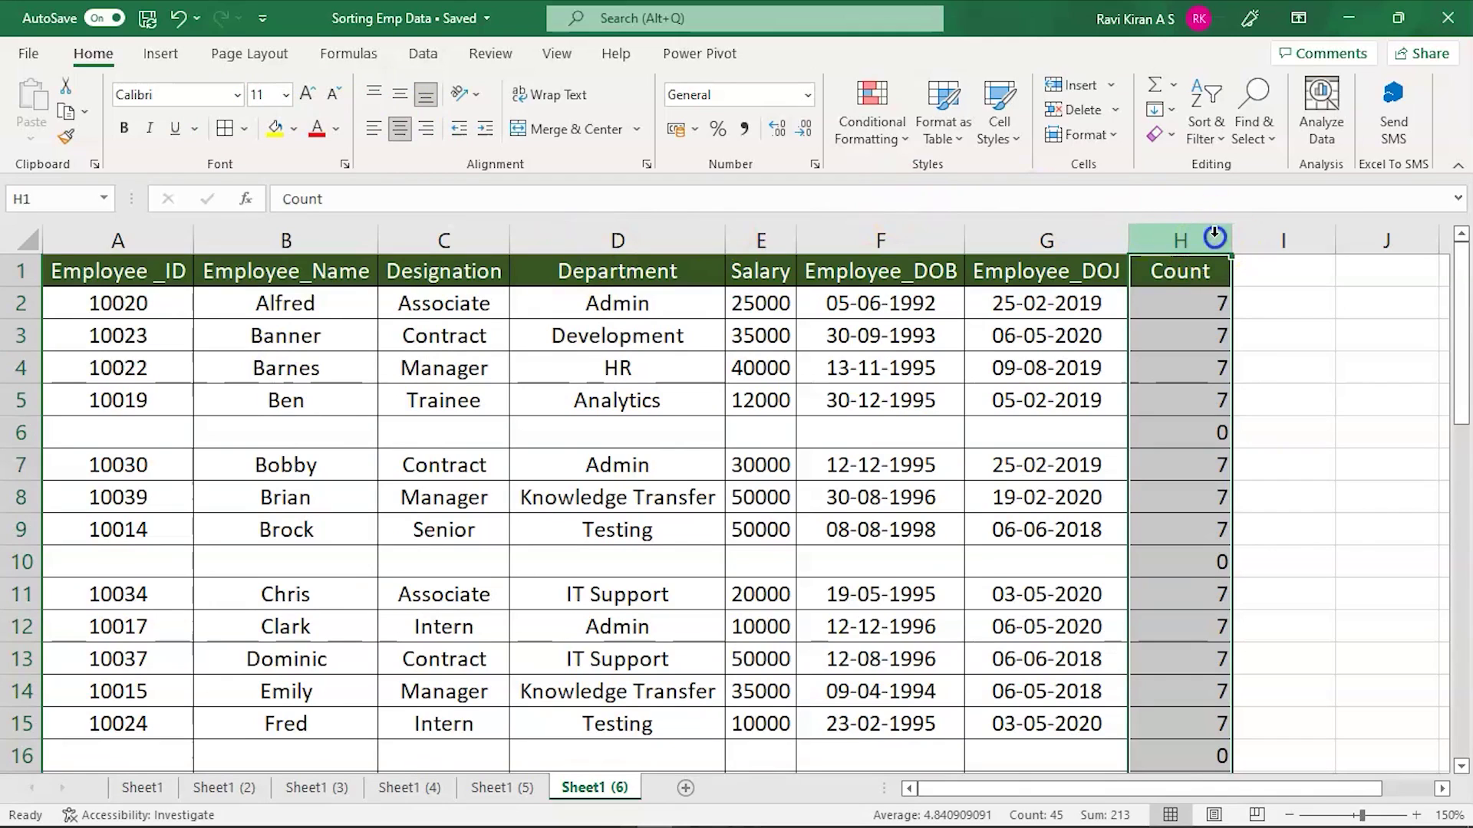
# Convert the data range A1:H45 into a table with headers using Ctrl+T
pyautogui.click(1352, 330)
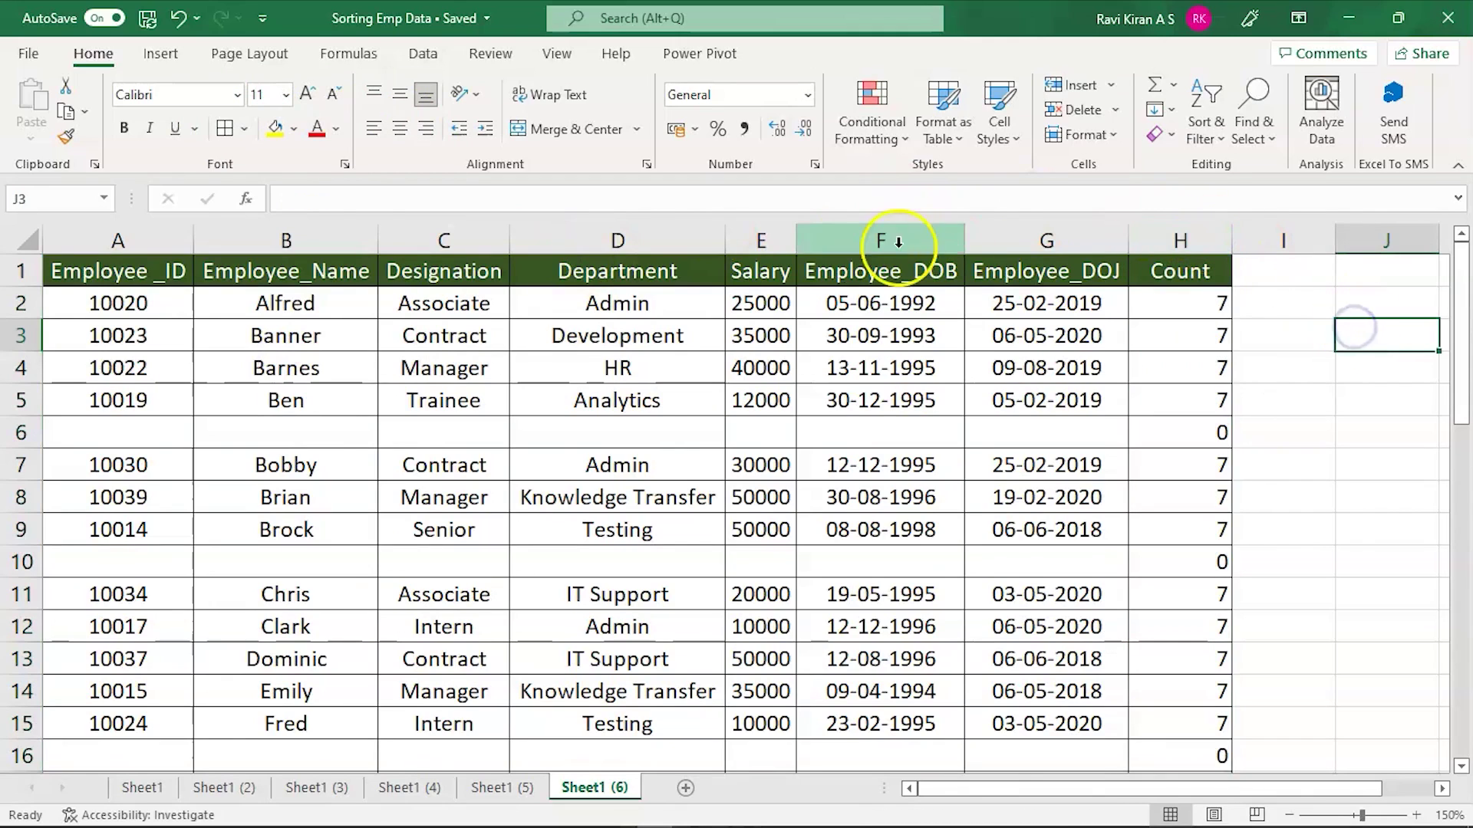
pyautogui.click(319, 460)
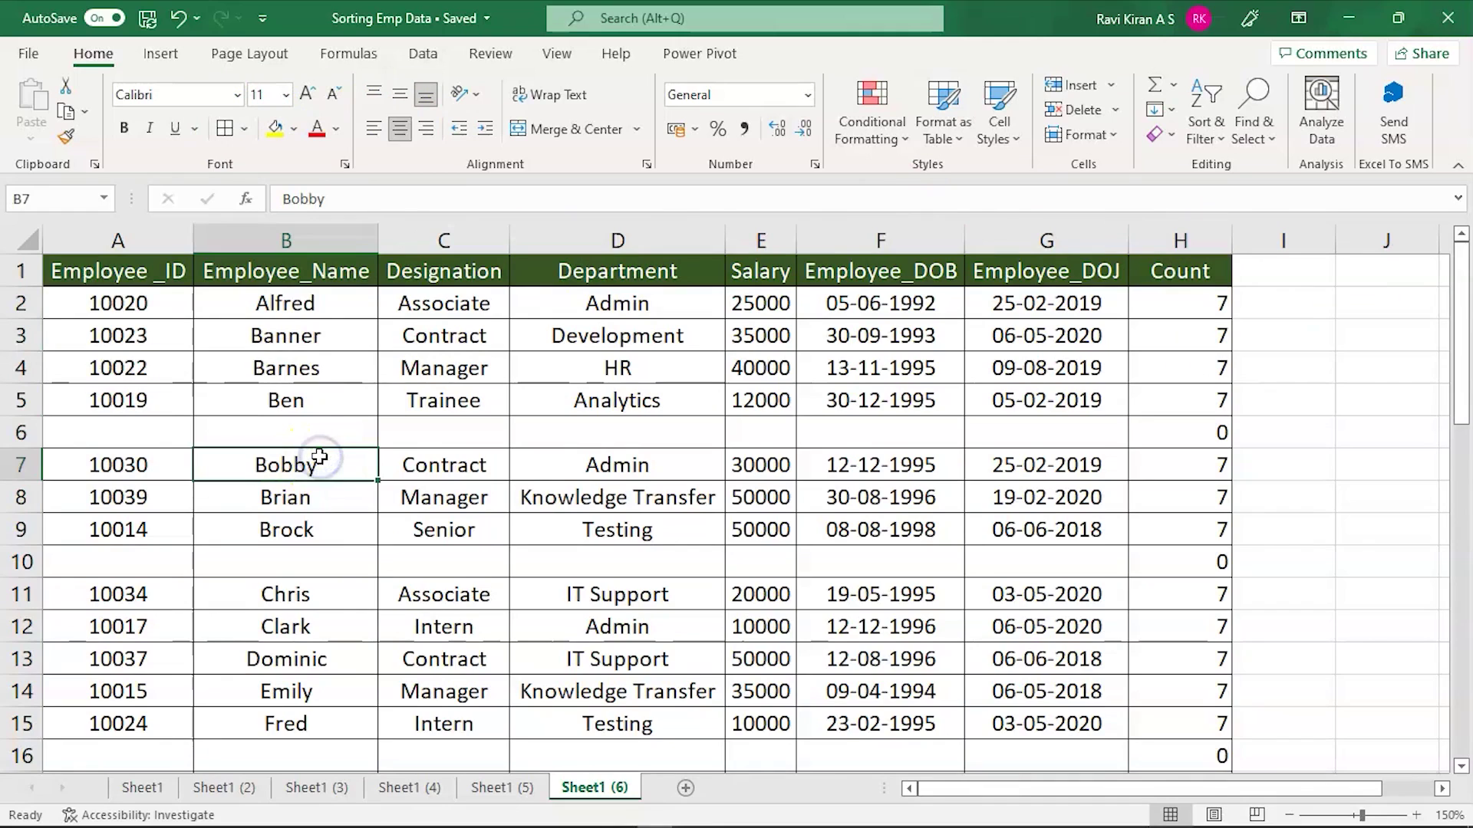
pyautogui.hotkey('ctrl', 'a')
pyautogui.hotkey('ctrl', 't')
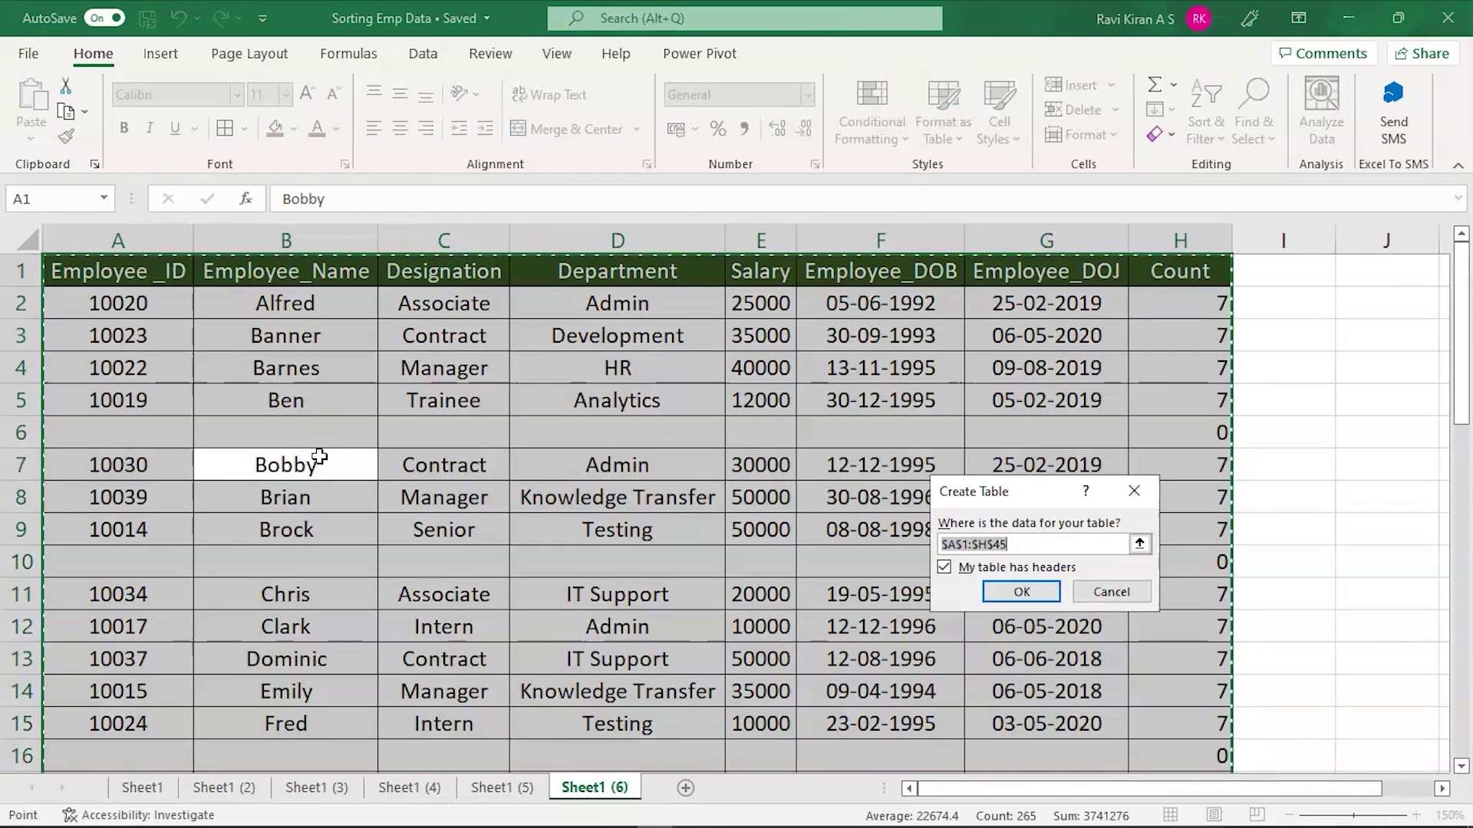
pyautogui.click(991, 595)
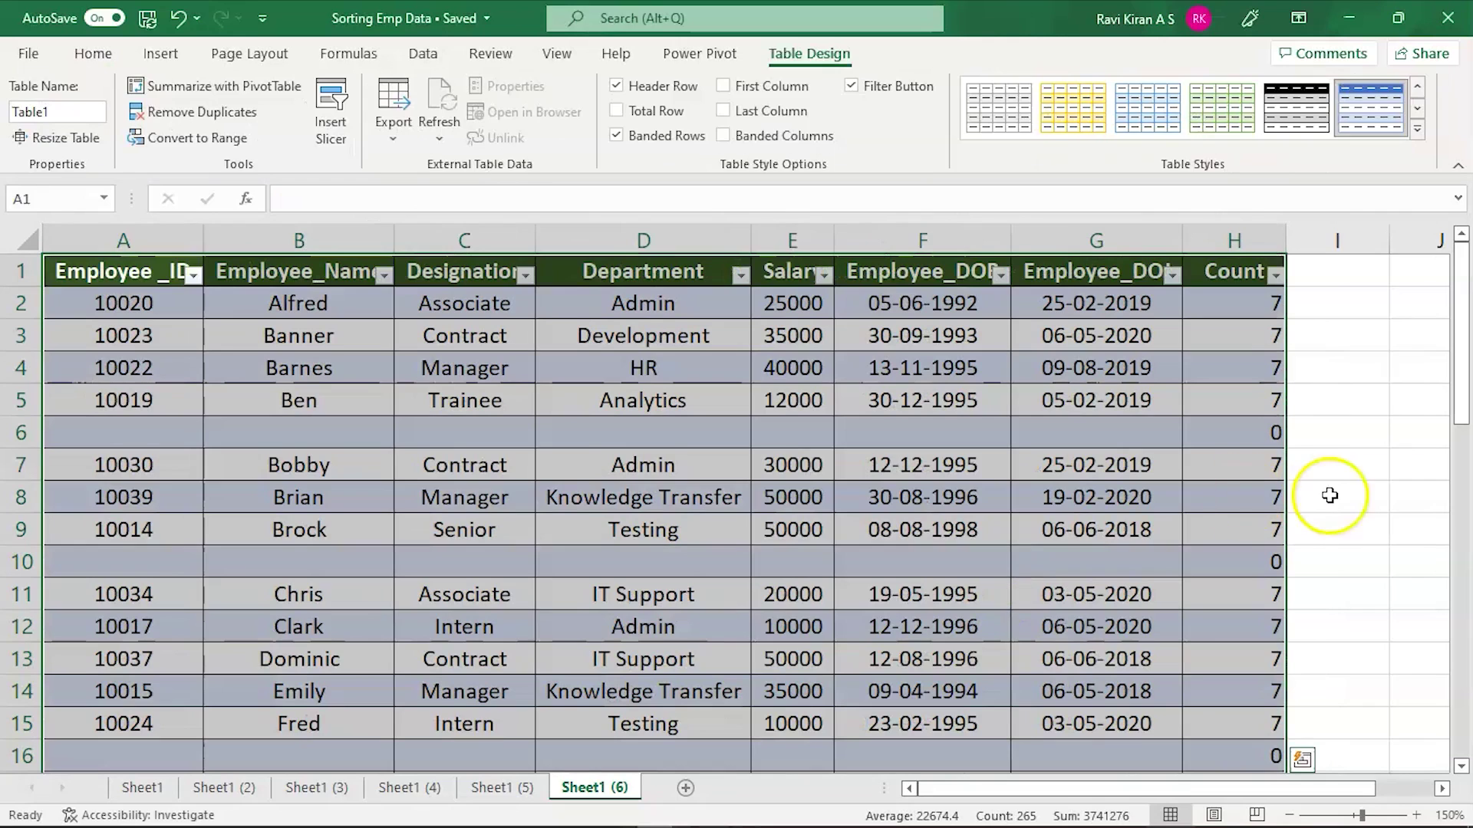
pyautogui.click(1365, 468)
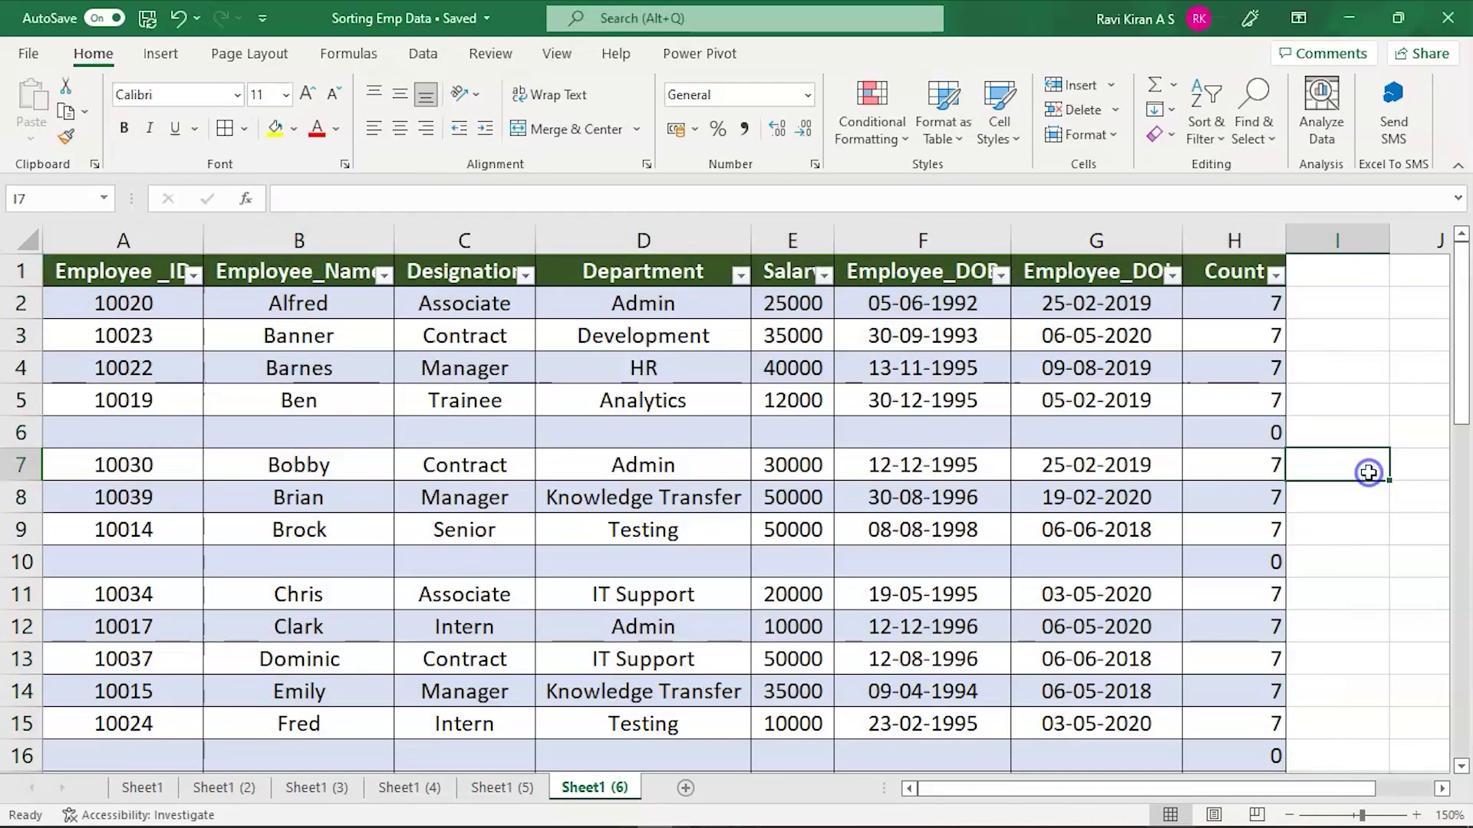
# Filter the Count column to show only rows with the value 0
pyautogui.click(1276, 274)
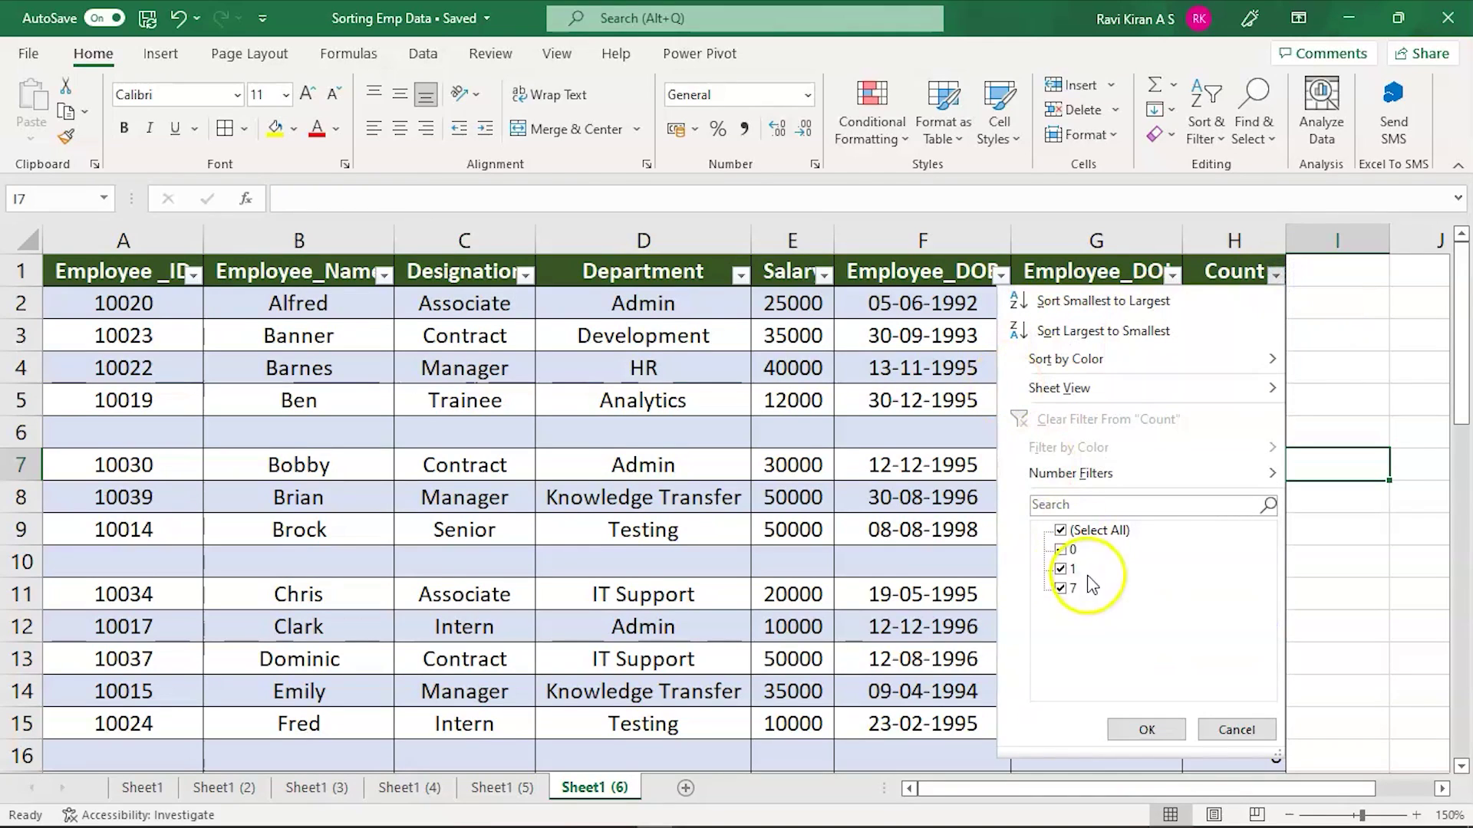
pyautogui.click(1060, 530)
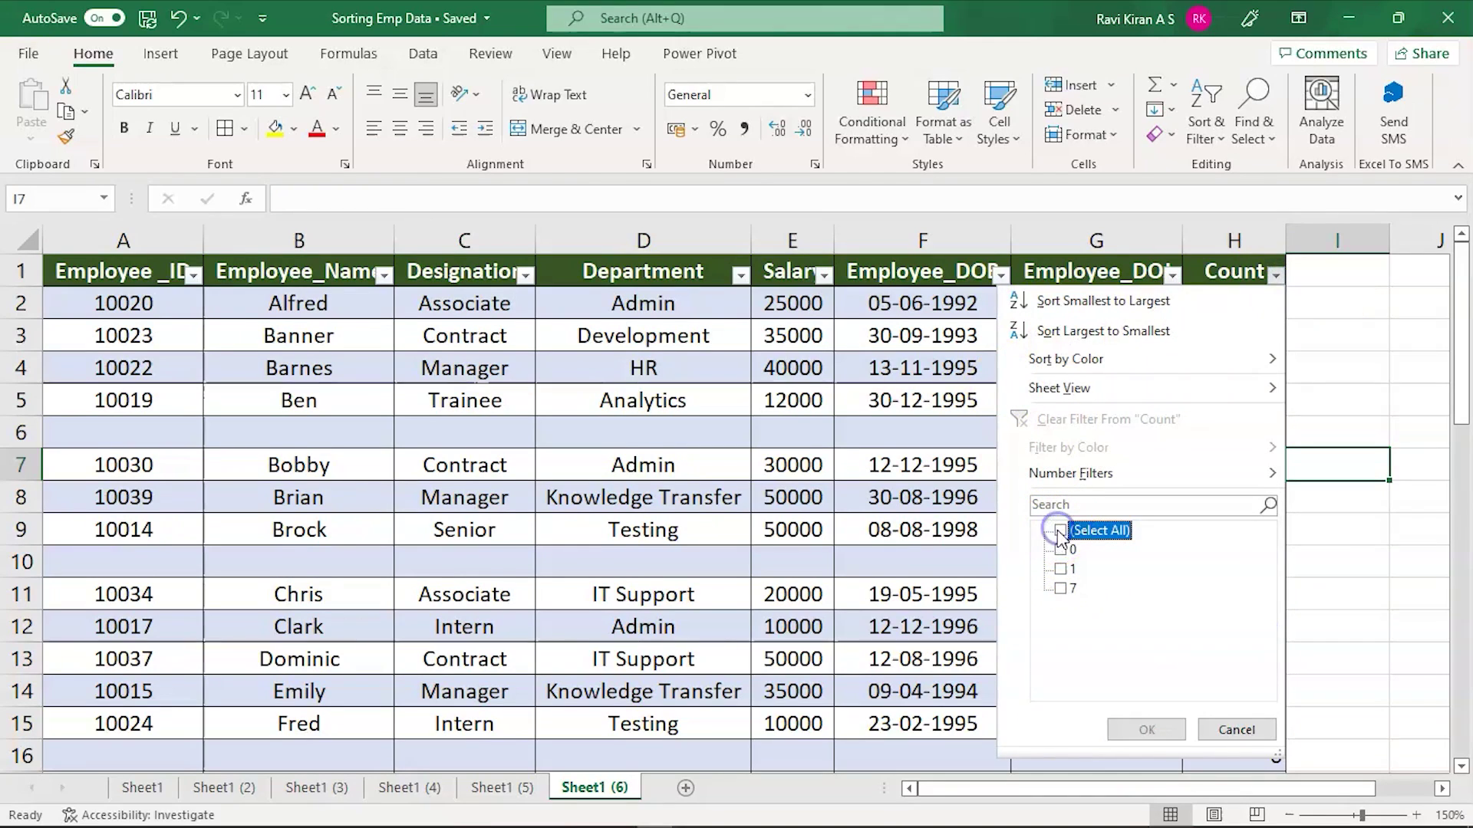
pyautogui.click(1060, 550)
pyautogui.click(1127, 717)
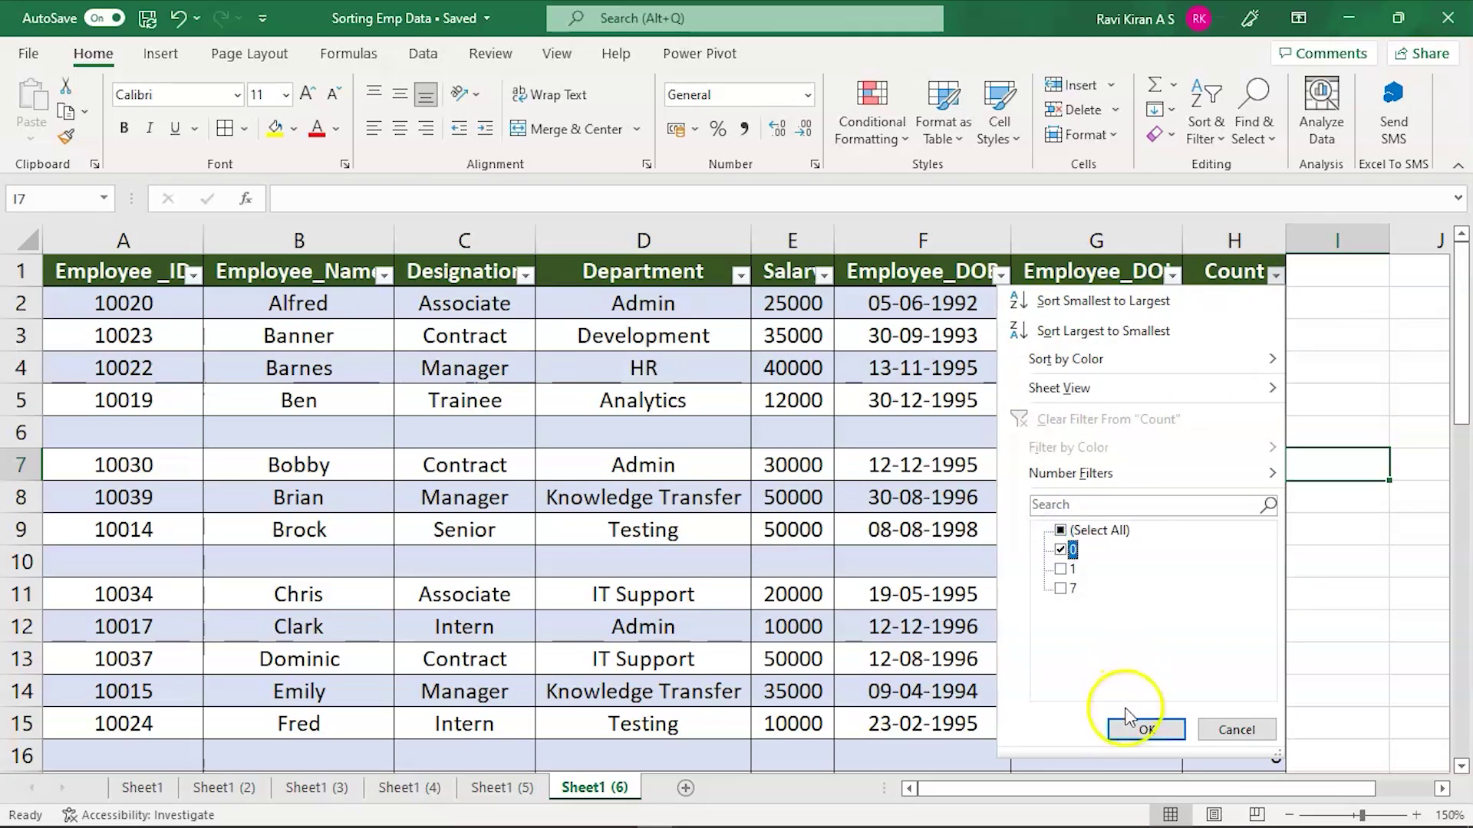
pyautogui.click(600, 510)
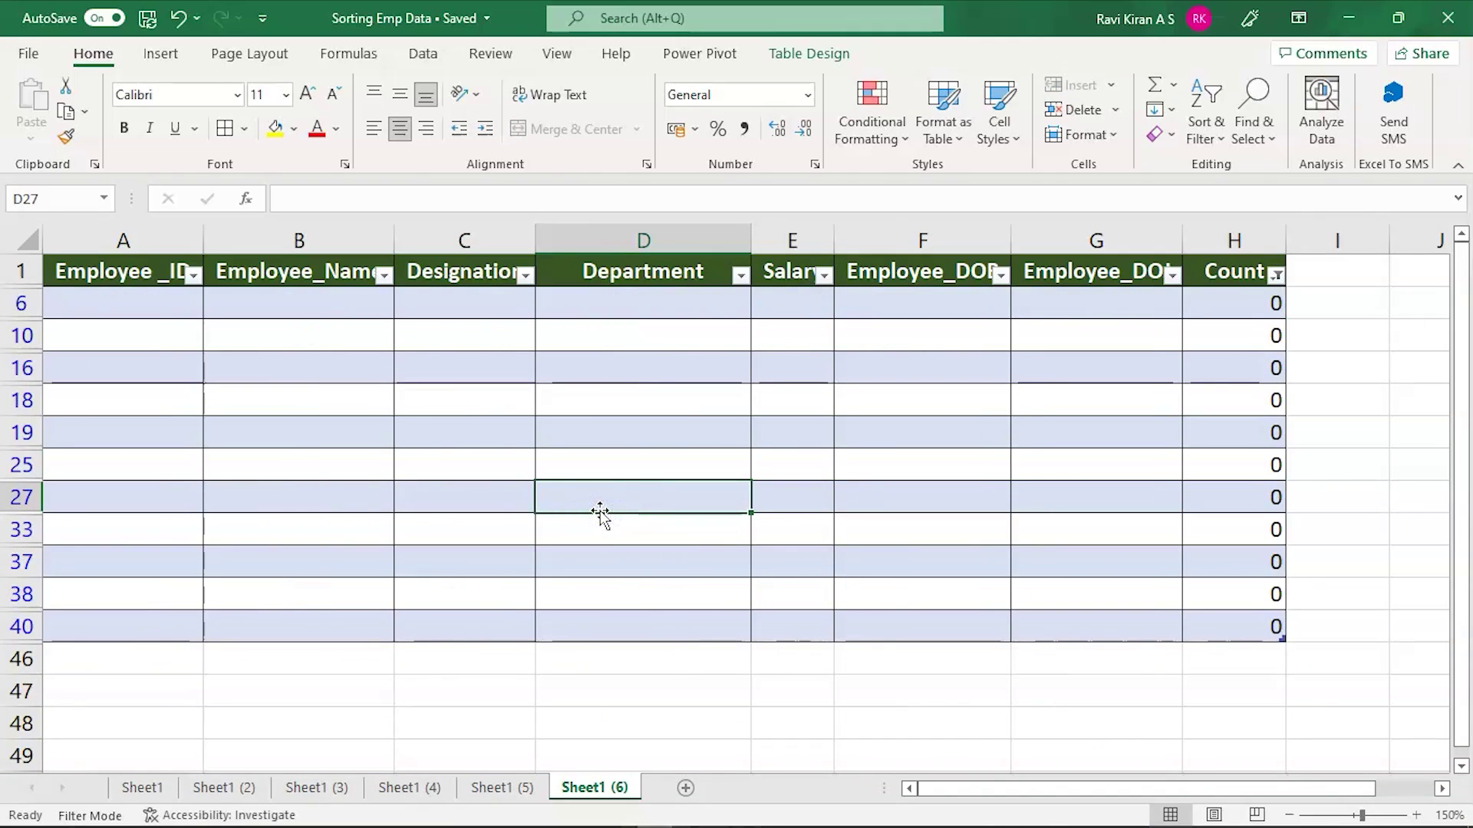
# Select the visible Count 0 rows, undo an accidental clear, and delete them as entire rows
pyautogui.hotkey('ctrl', 'a')
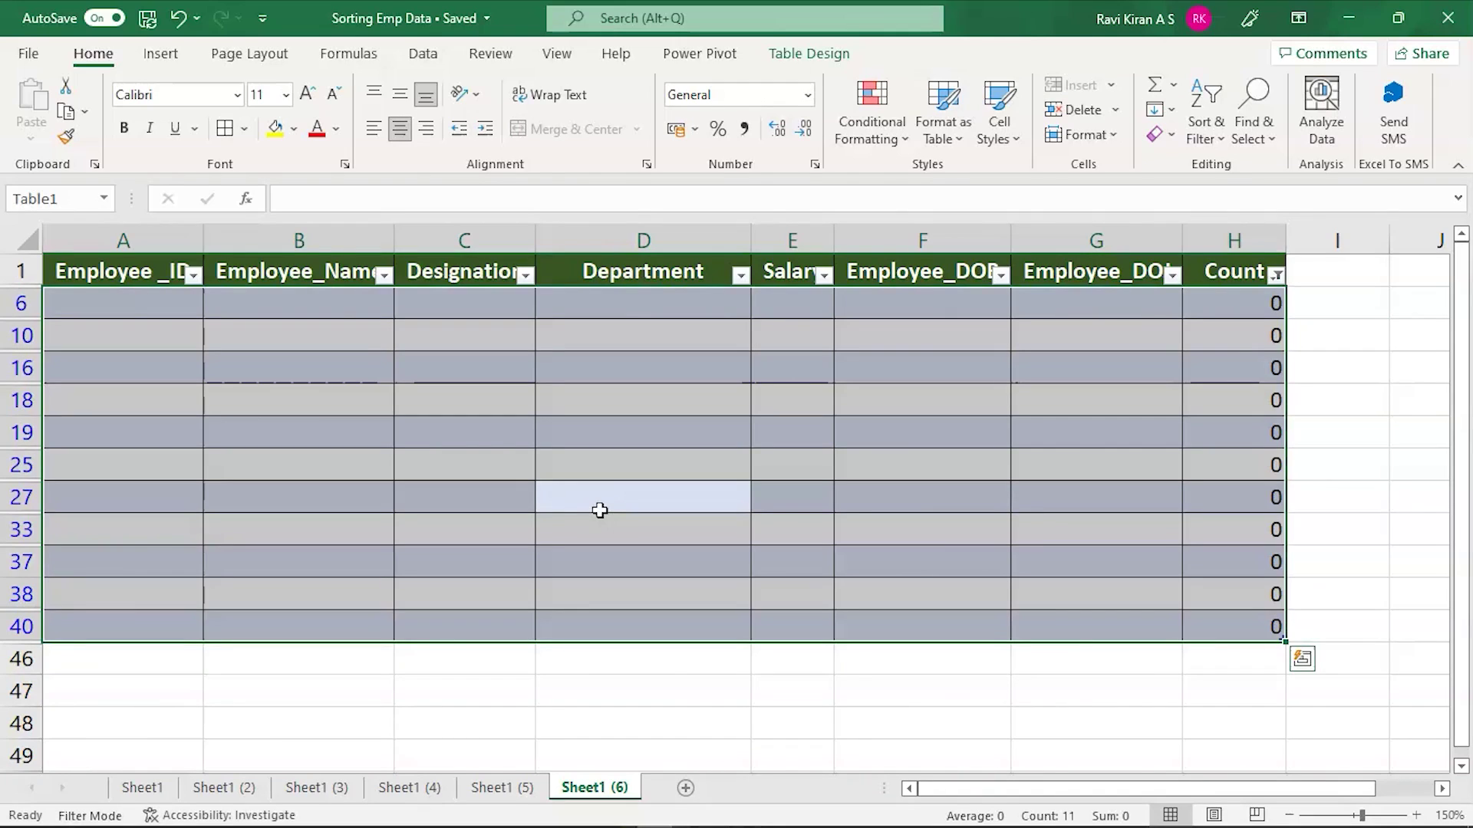
pyautogui.press('Delete')
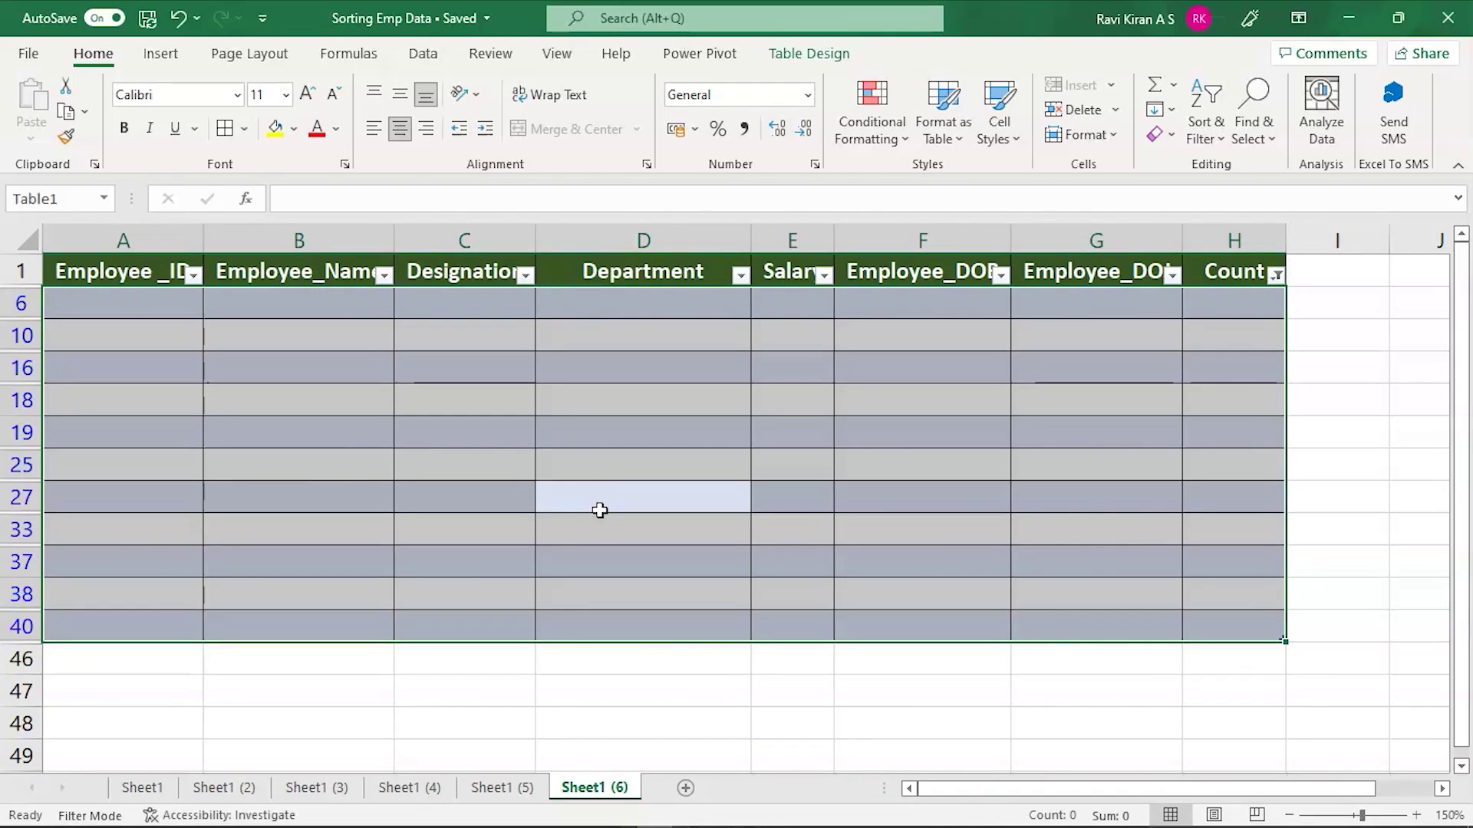
pyautogui.hotkey('ctrl', 'z')
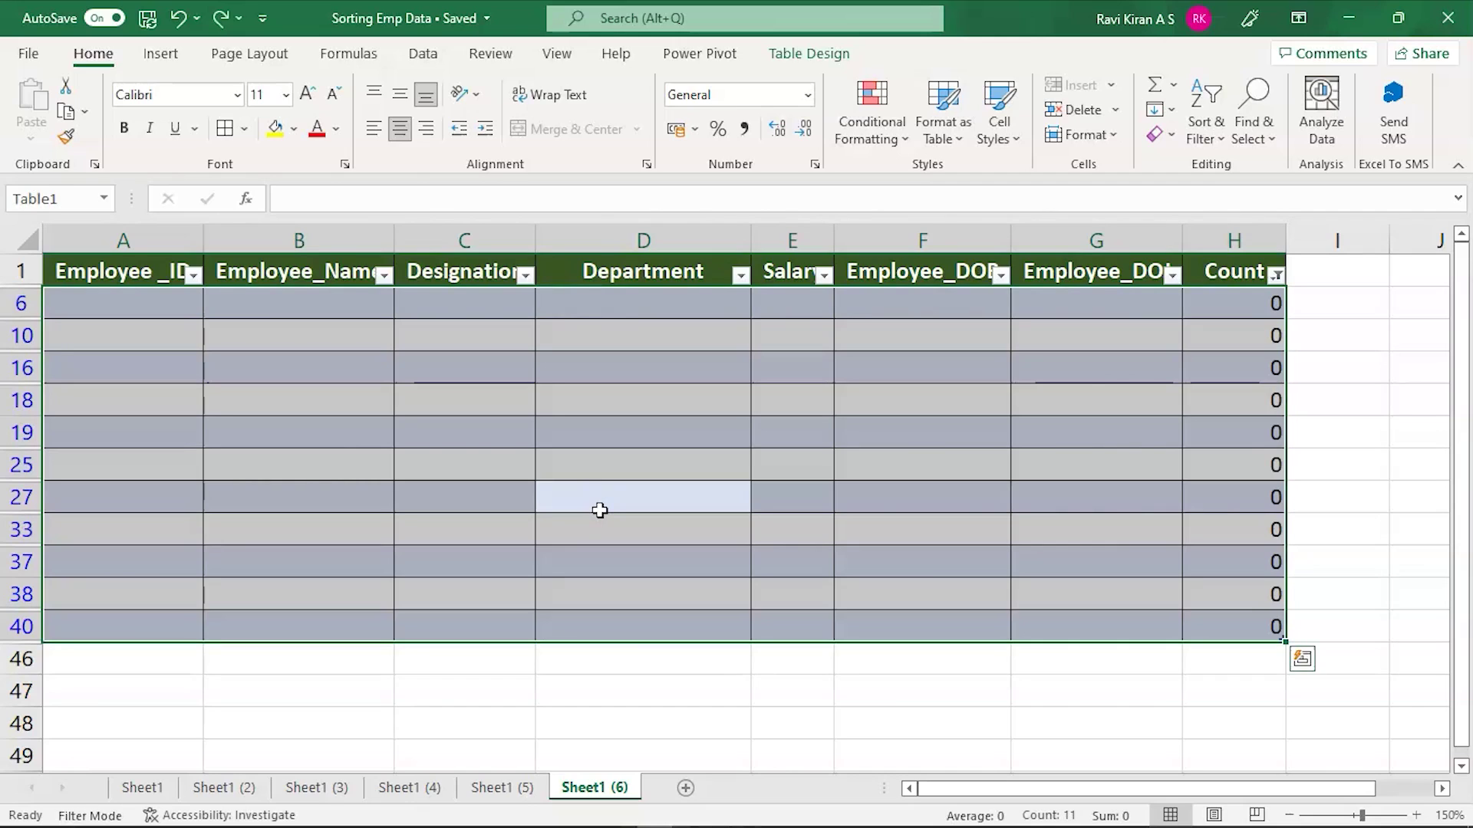
pyautogui.hotkey('ctrl', '-')
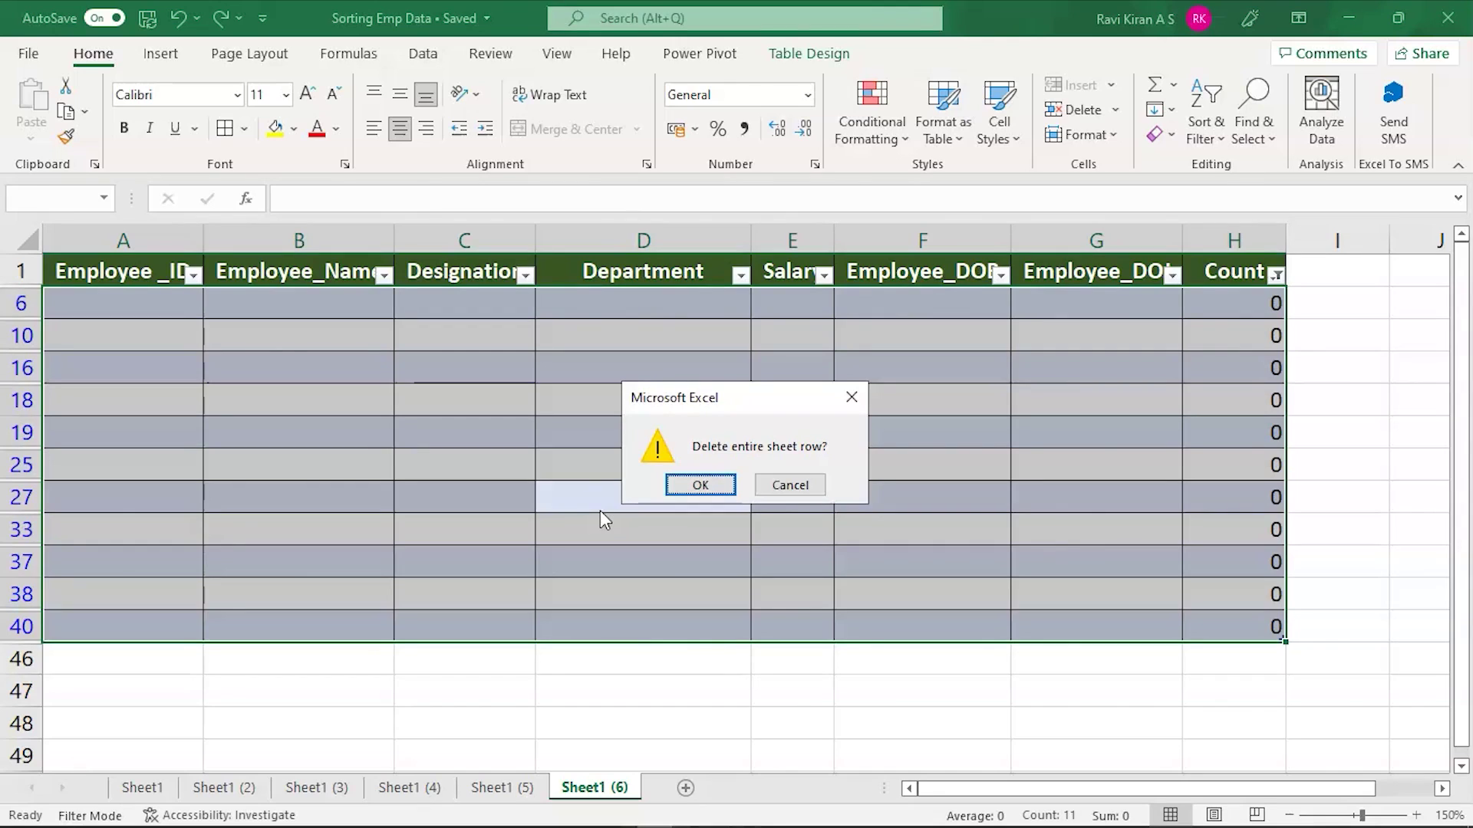
pyautogui.press('Return')
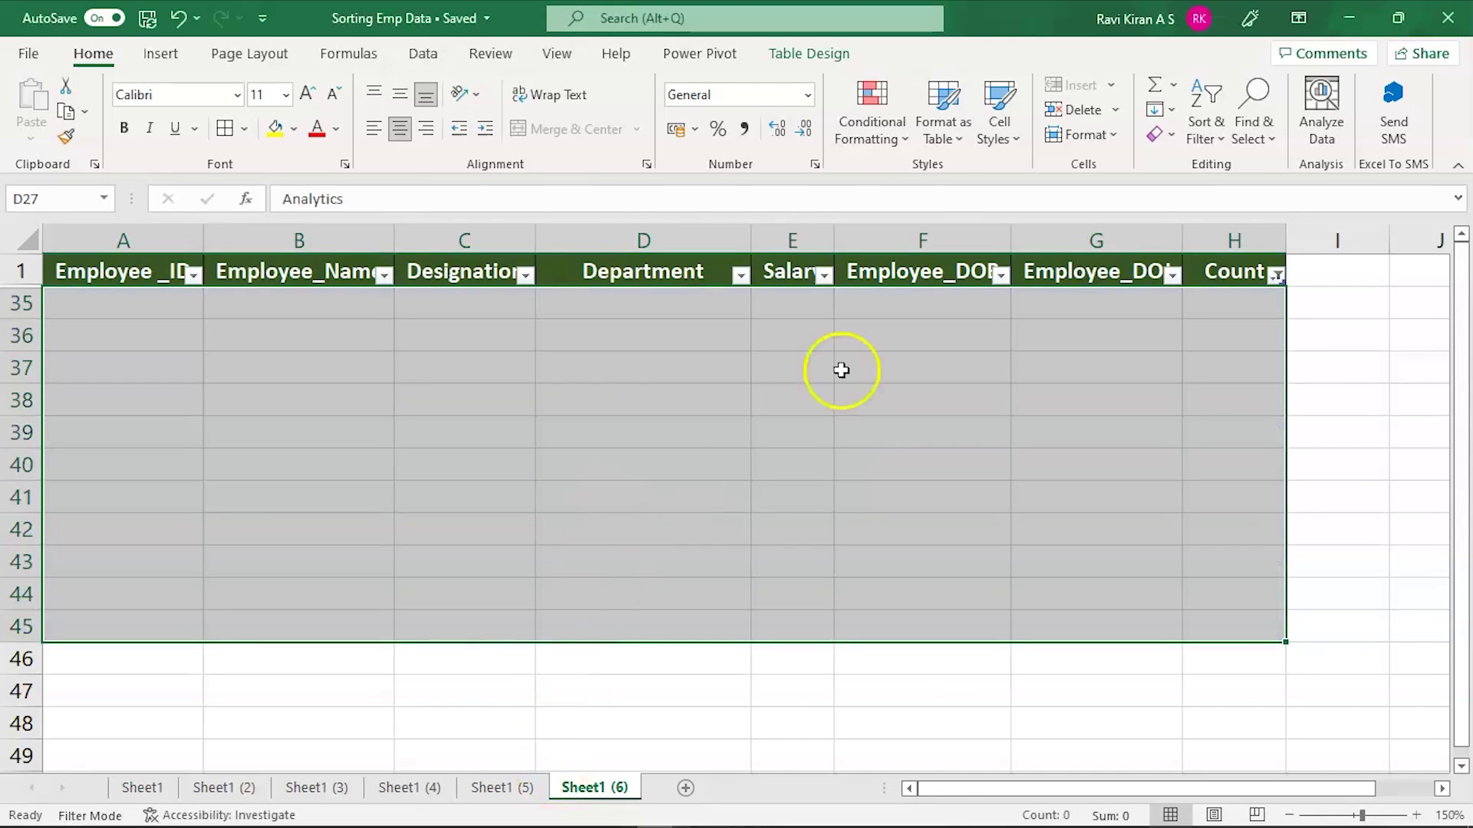
# Clear the Count filter and scroll through the full table to confirm no blank rows remain
pyautogui.click(1274, 275)
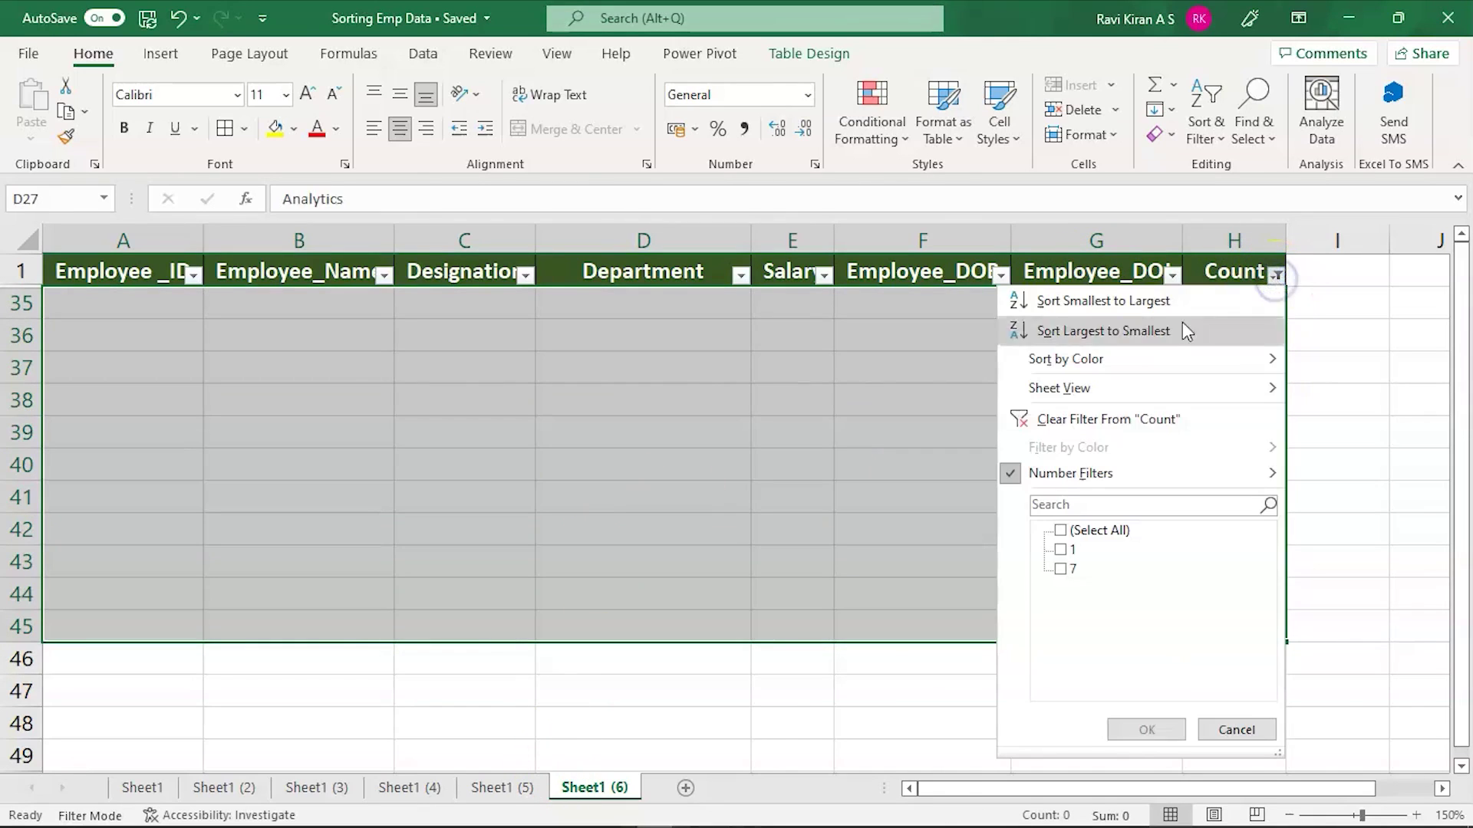
pyautogui.click(1055, 418)
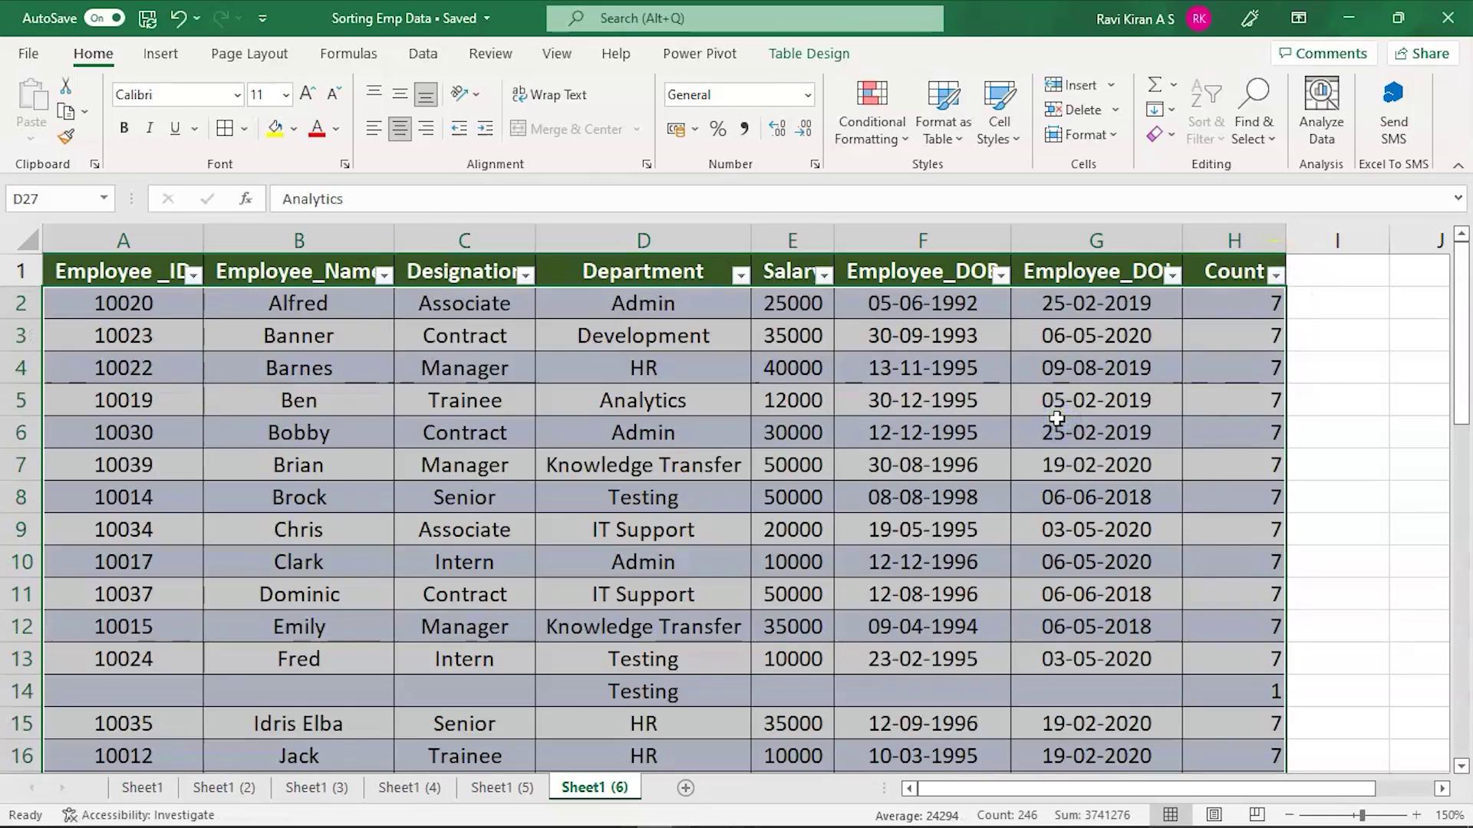
pyautogui.scroll(-5, 1162, 625)
pyautogui.scroll(-4, 1164, 627)
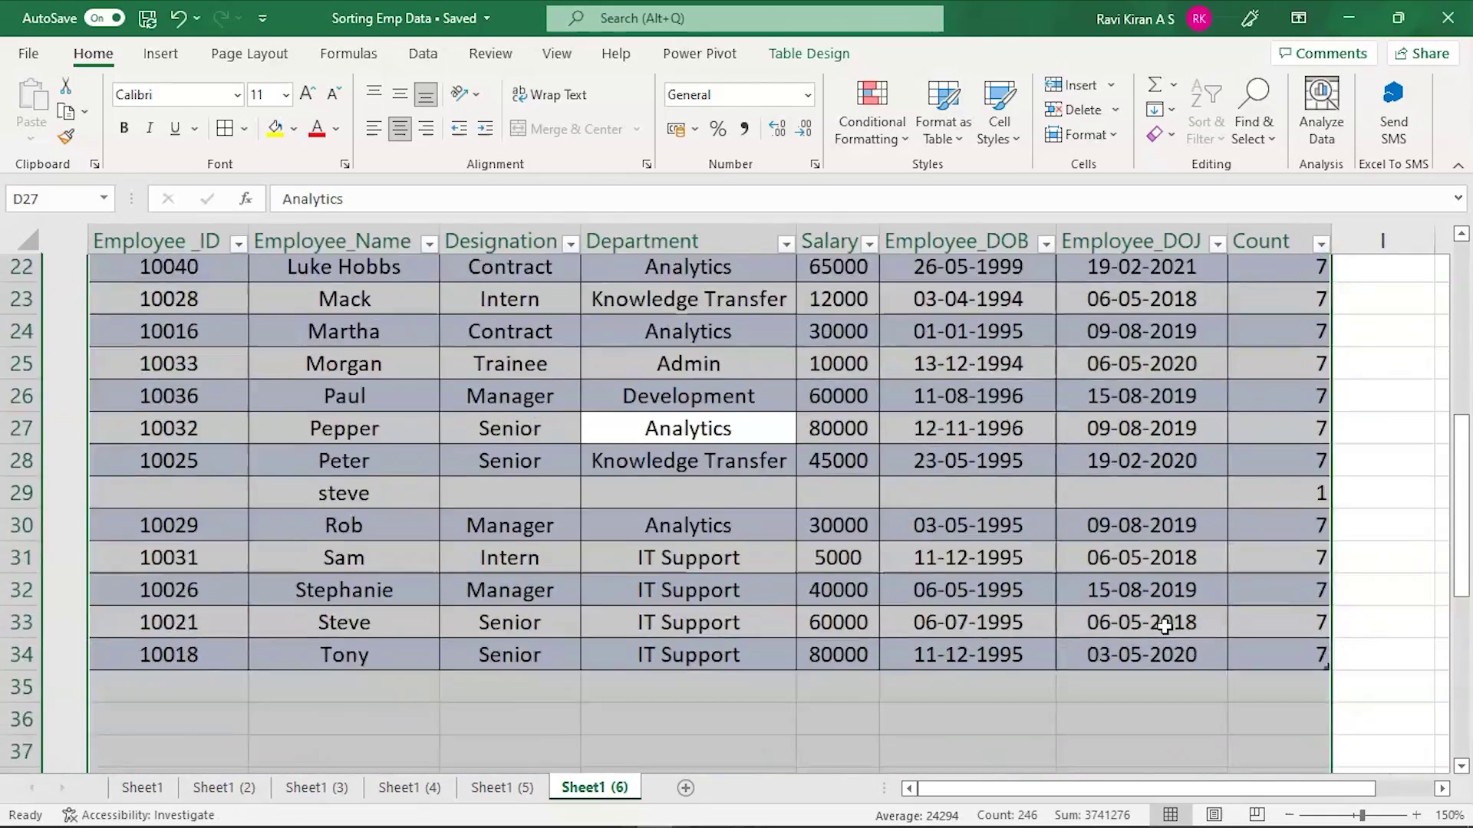
pyautogui.scroll(5, 1164, 627)
pyautogui.scroll(1, 1164, 627)
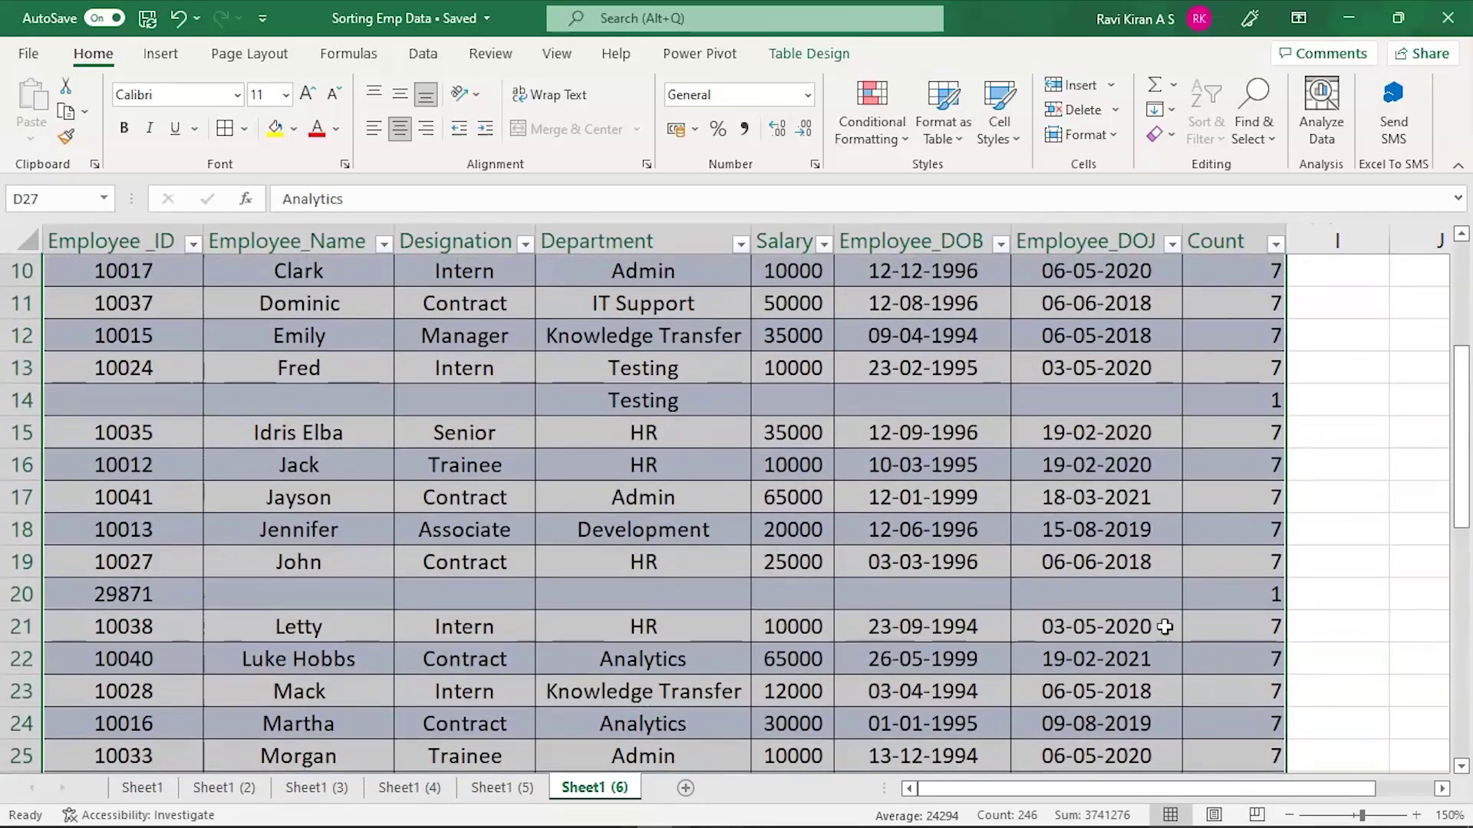
pyautogui.click(887, 608)
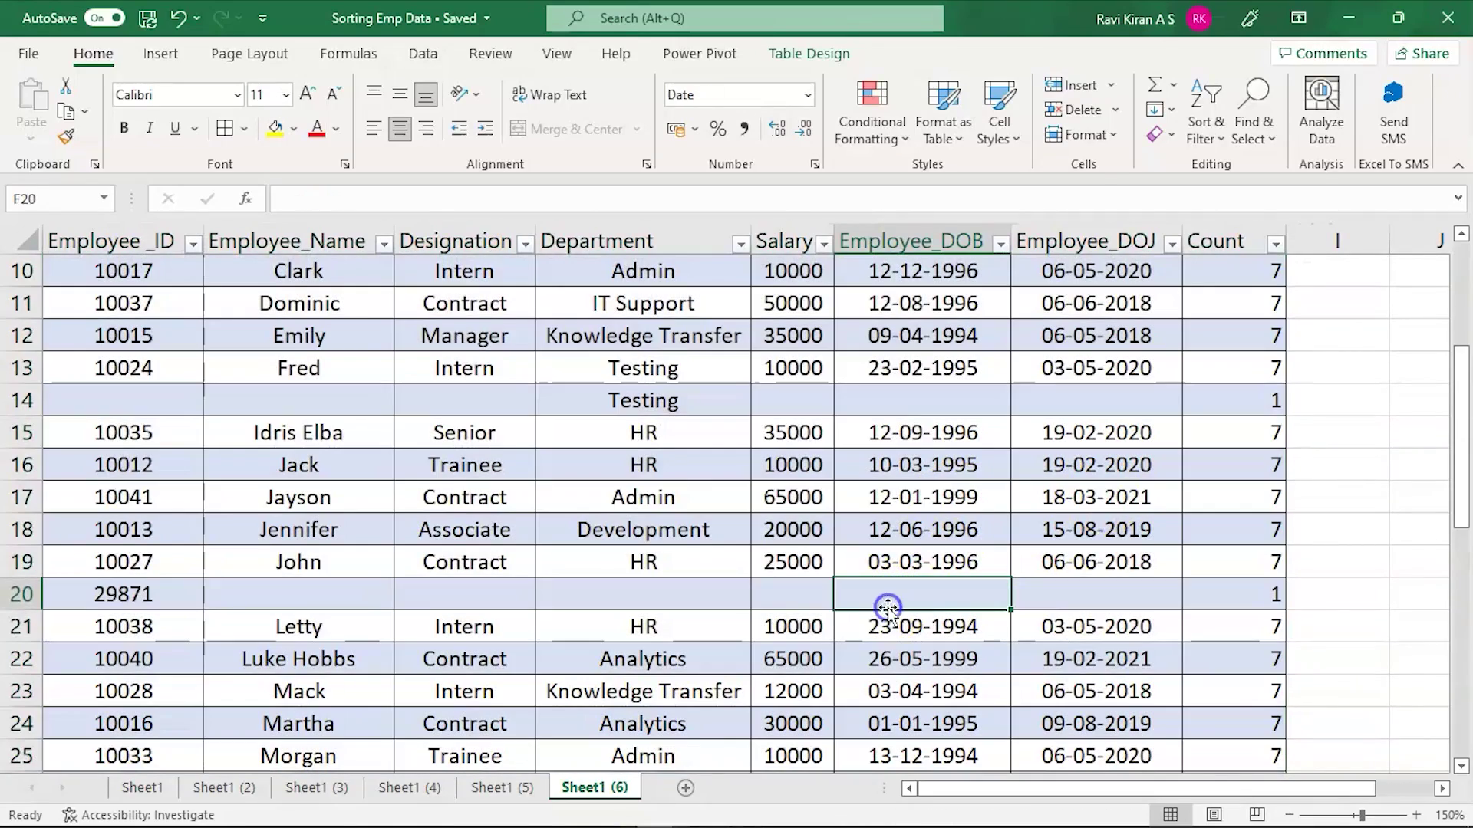
pyautogui.scroll(-1, 886, 607)
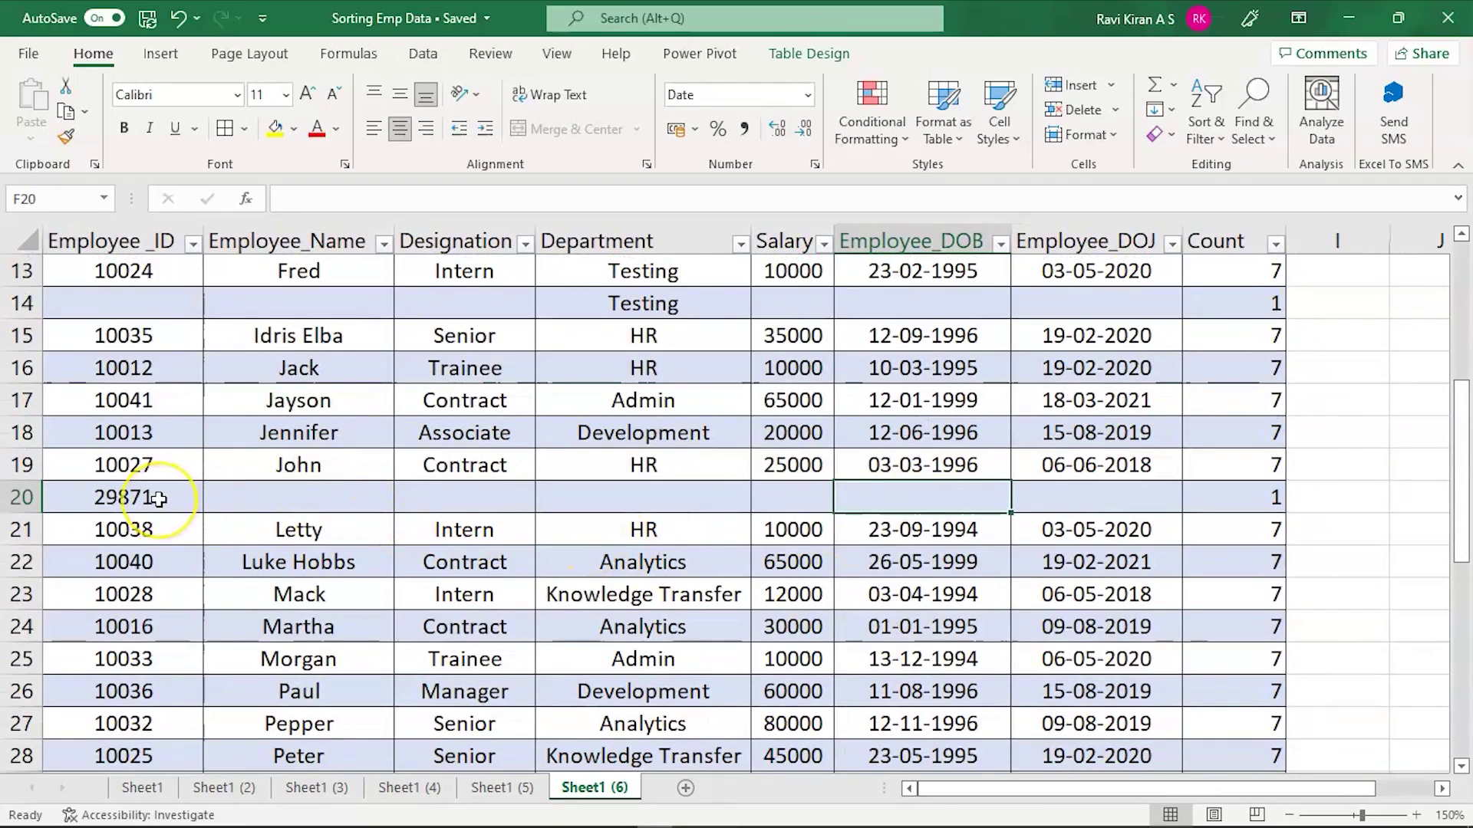
pyautogui.scroll(-3, 158, 500)
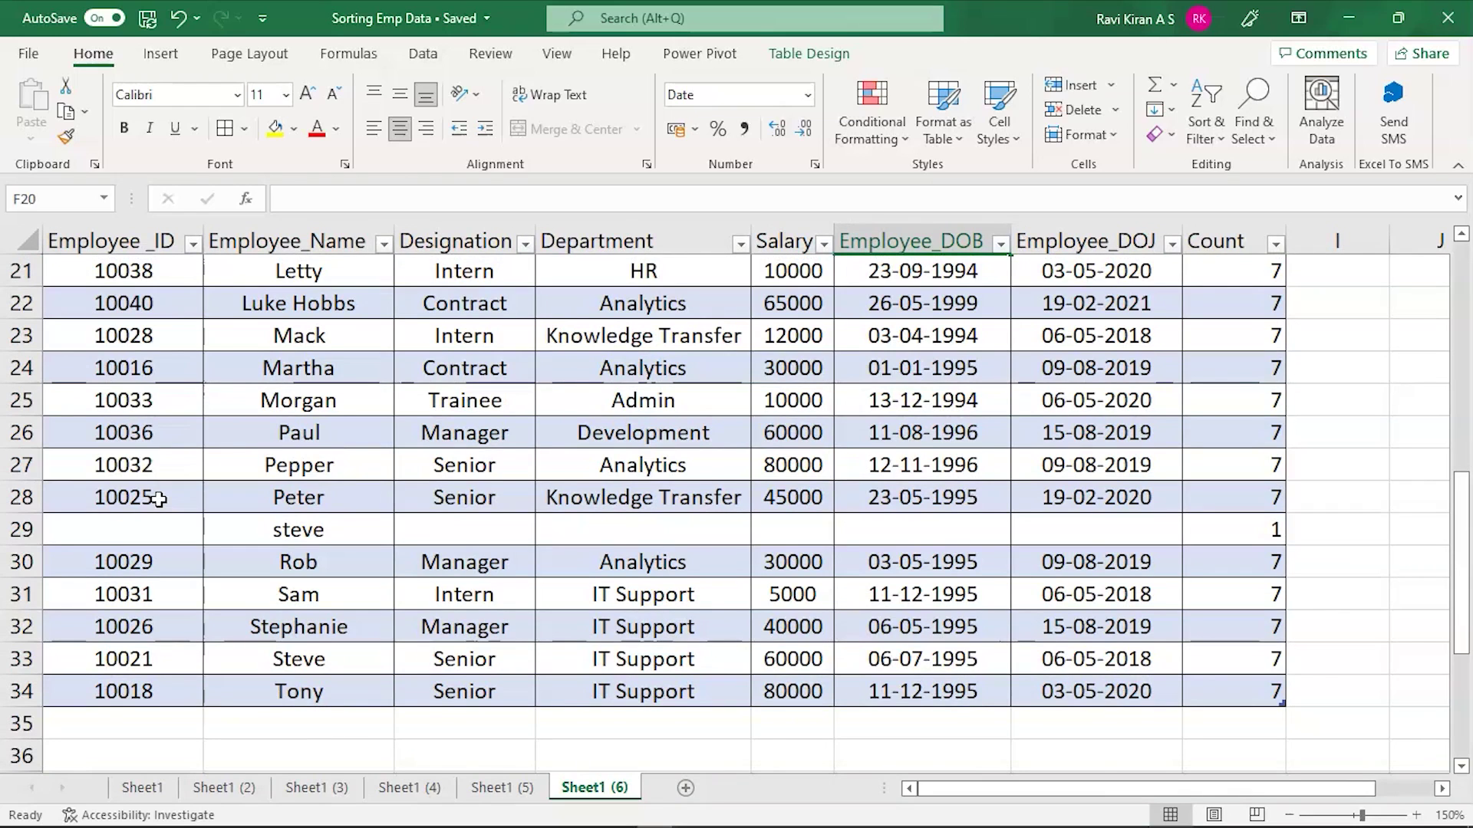
pyautogui.click(85, 498)
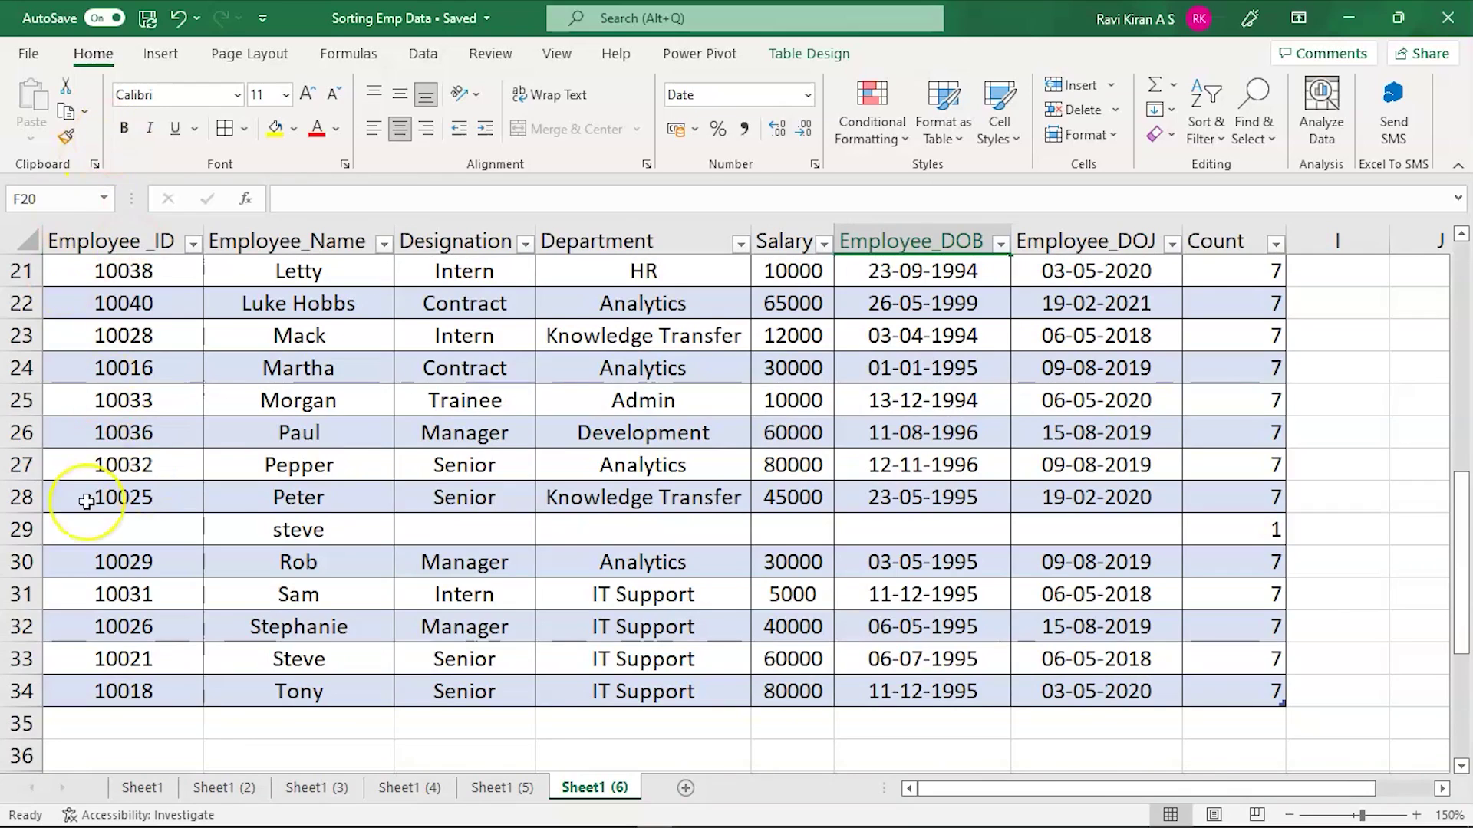